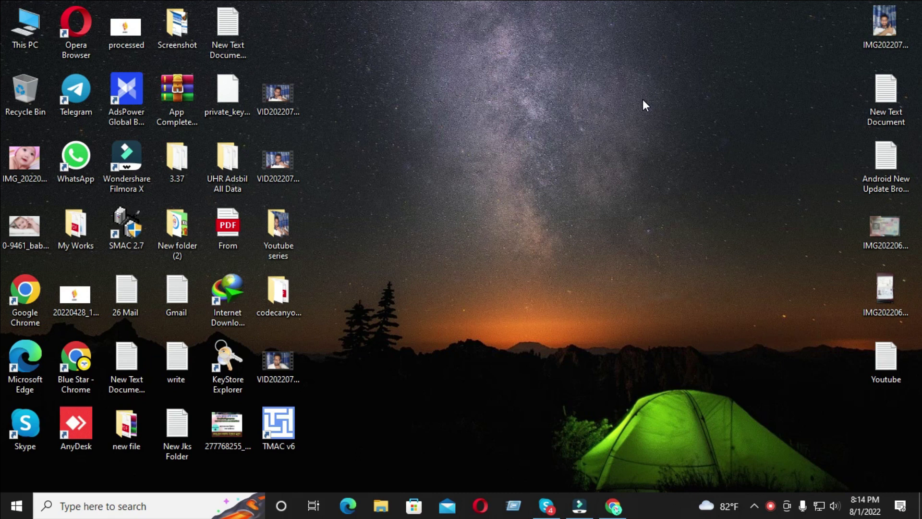
- Refresh the Windows desktop and launch Google Chrome on a new tab
right_click(492, 178)
left_click(514, 221)
left_click(613, 505)
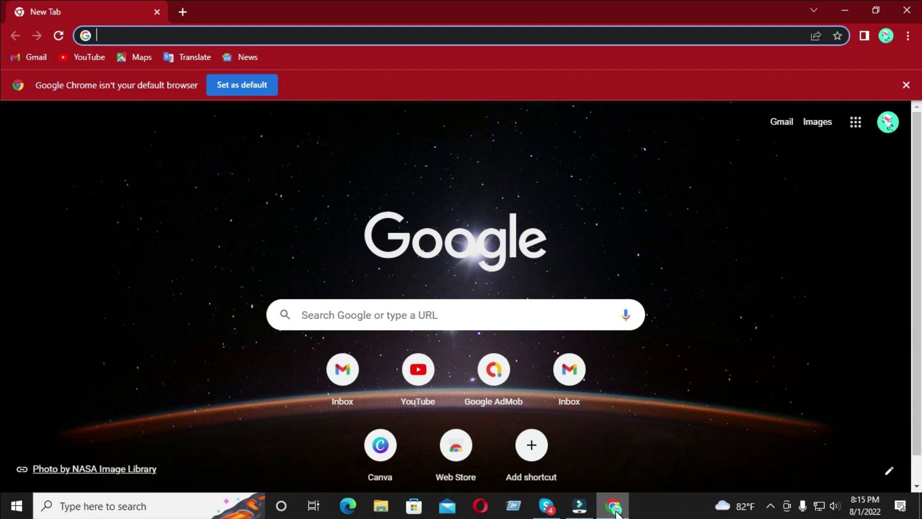
- Google 'my lead', then search 'affpaying' in a new tab and open affpaying.com
type("my lead")
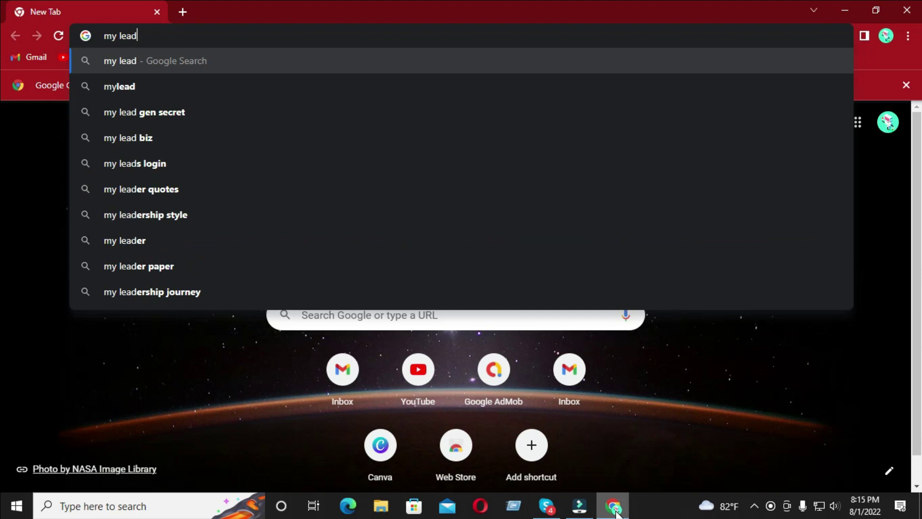
key("Return")
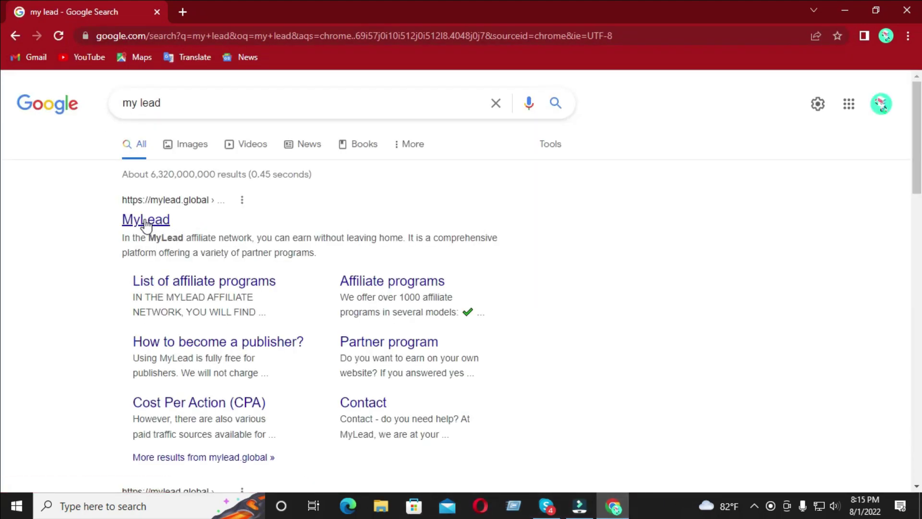
left_click(179, 3)
type("aff")
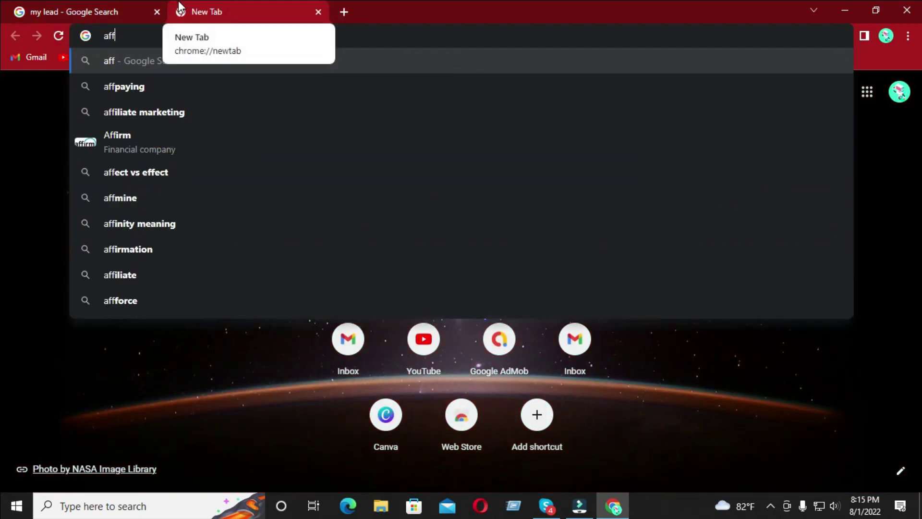
type("paying")
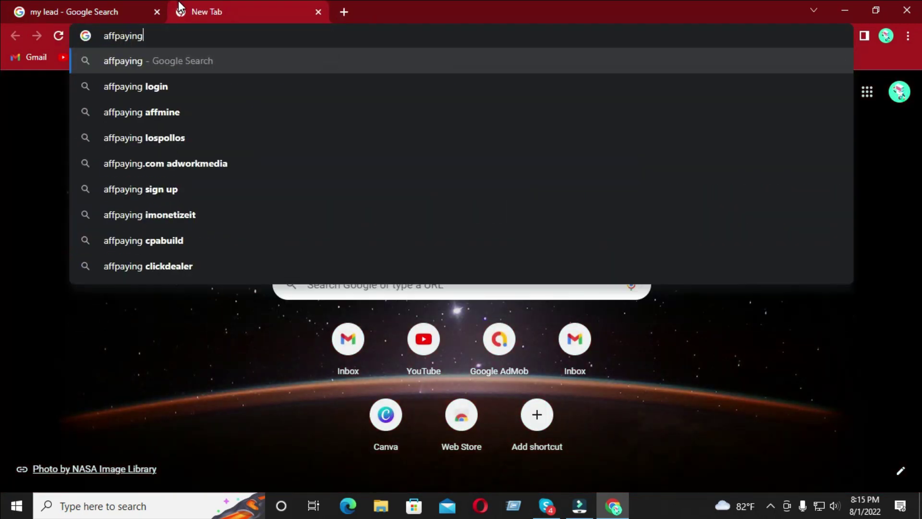
key("Return")
left_click(192, 217)
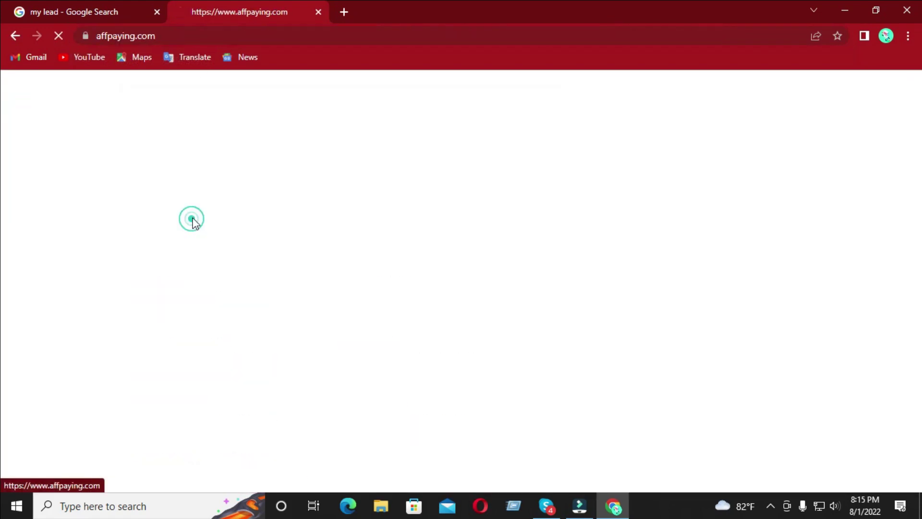
- Search AffPaying for 'My LeD' and open the MyLead network review page
left_click(292, 182)
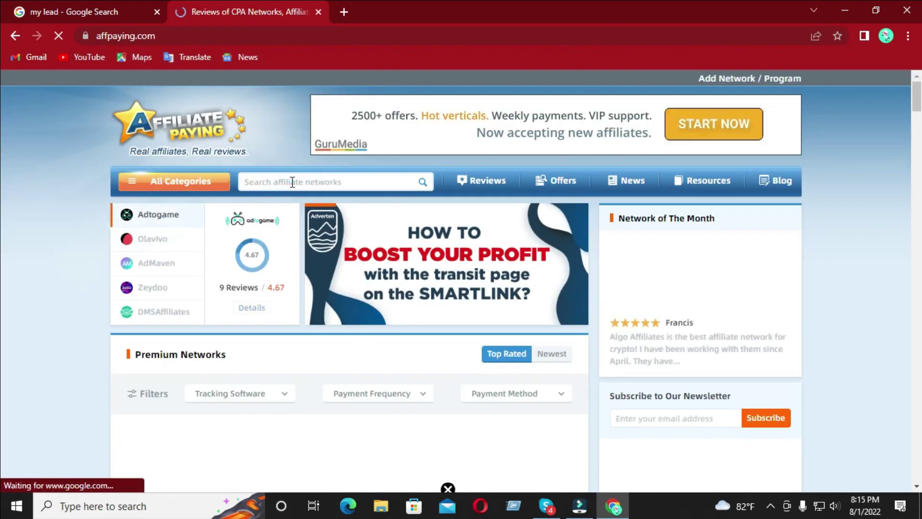
type("My LeD")
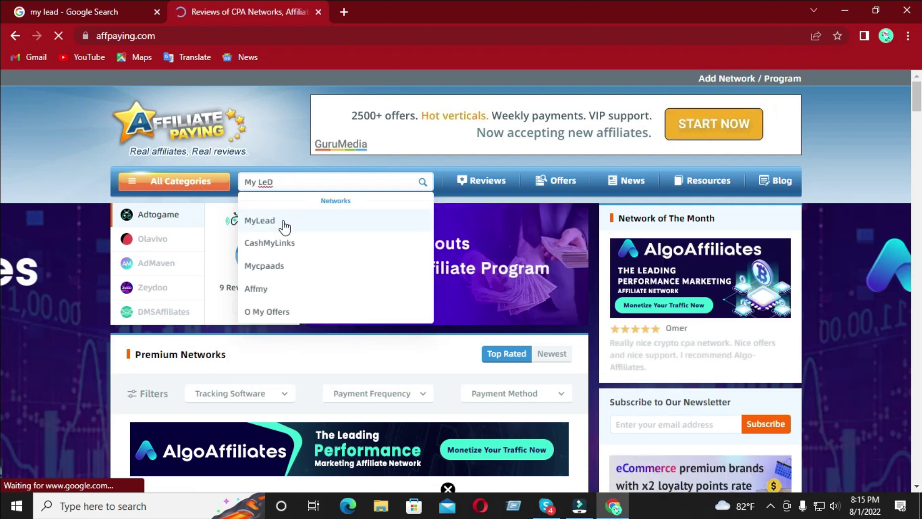
left_click(281, 222)
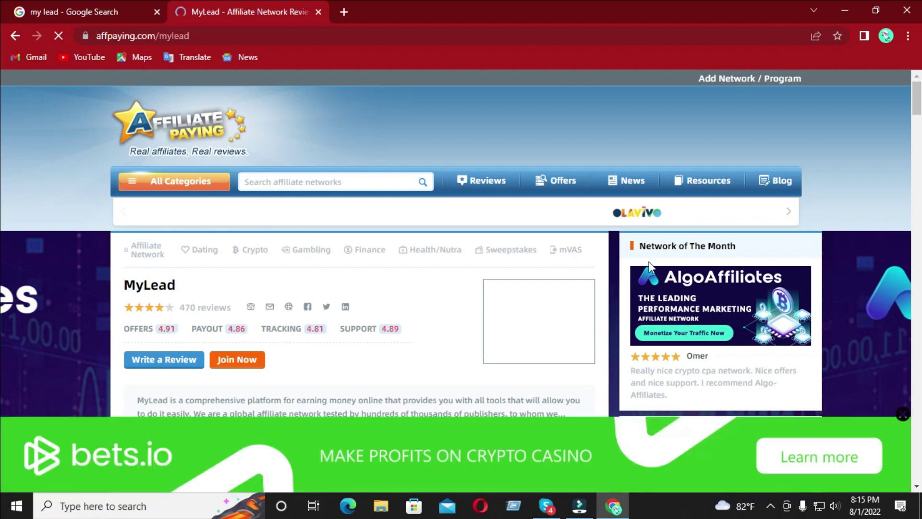
- Check MyLead's $20 minimum payment and payment frequency, skim the reviews, and return to the top
scroll(2, 121, "down", 5)
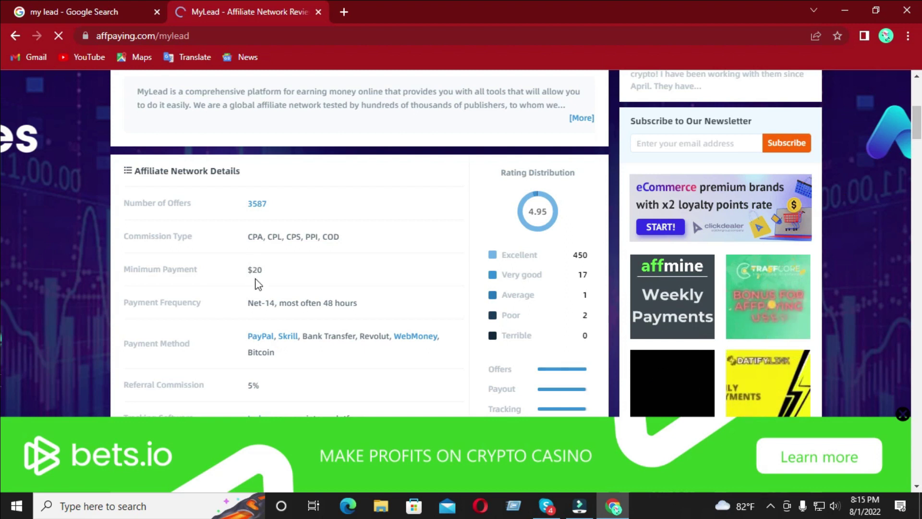
double_click(254, 269)
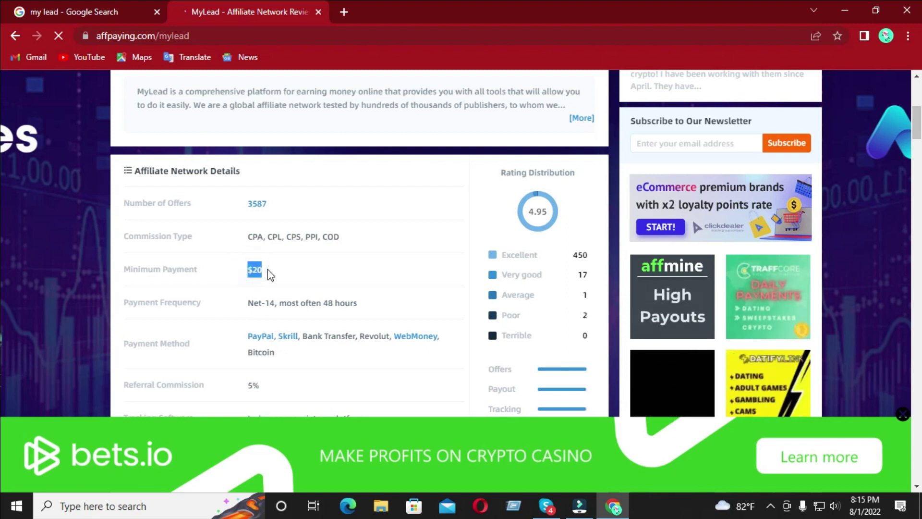
left_click(267, 268)
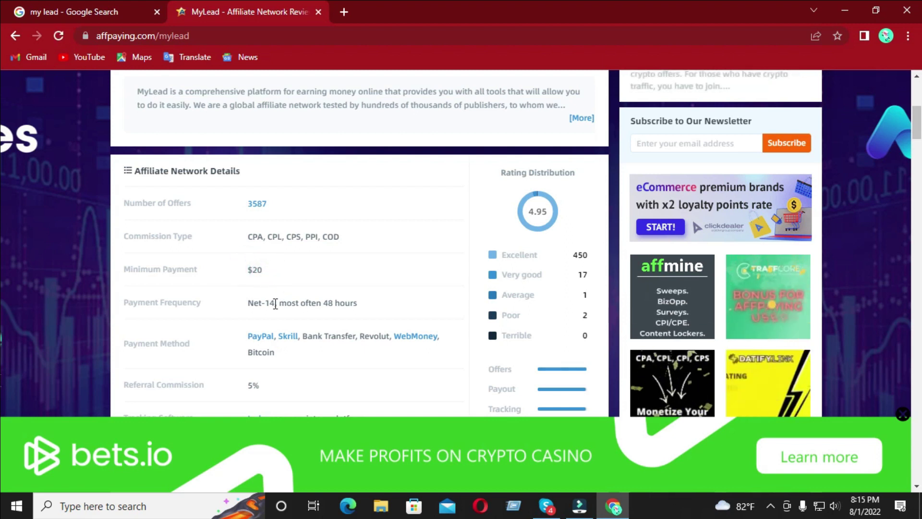
left_click_drag(287, 303, 392, 311)
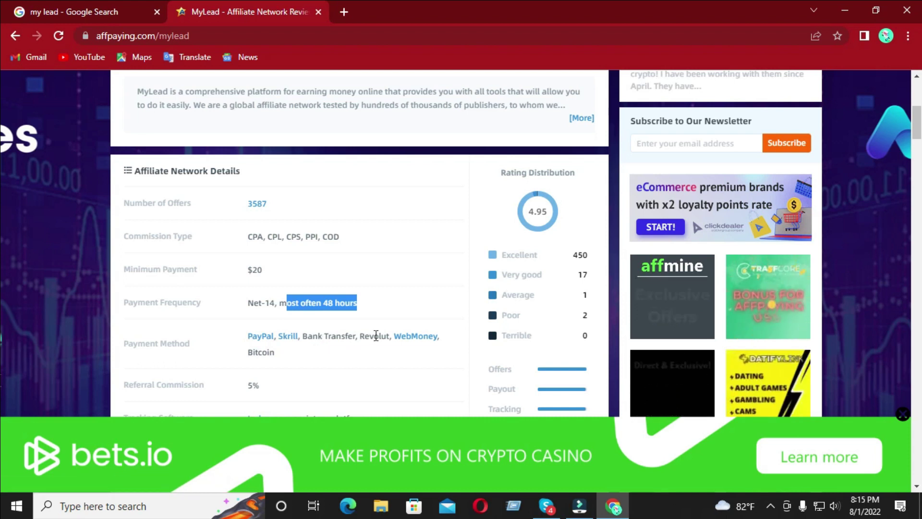
scroll(344, 367, "down", 10)
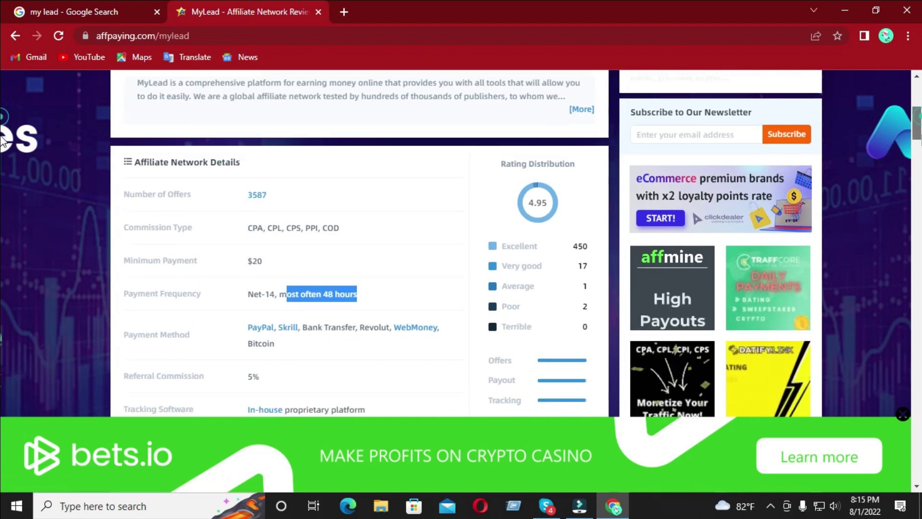
scroll(0, 182, "down", 5)
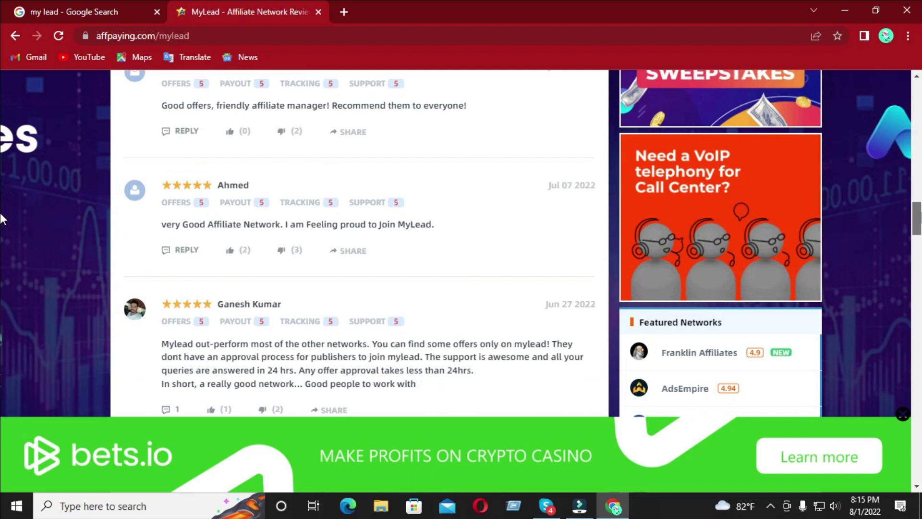
key("Home")
- Open the official MyLead website from the search results and Gmail in a new tab
left_click(53, 11)
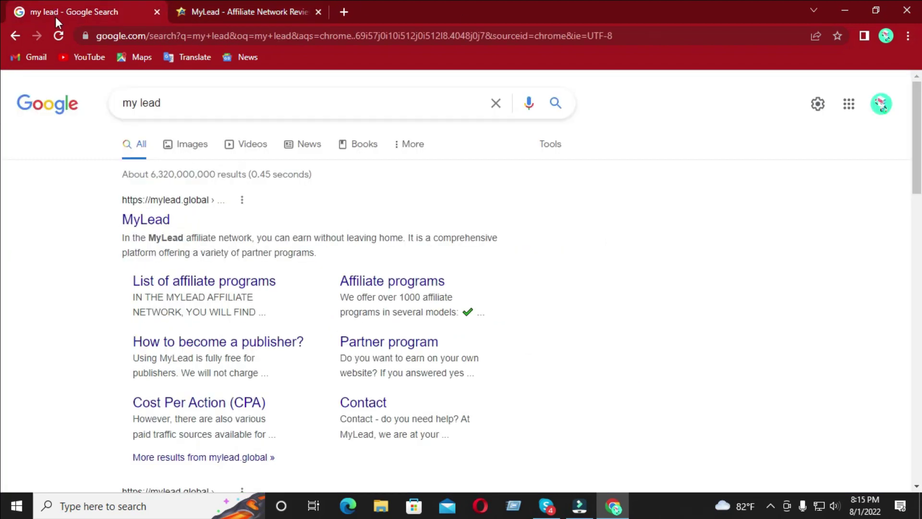
left_click(145, 227)
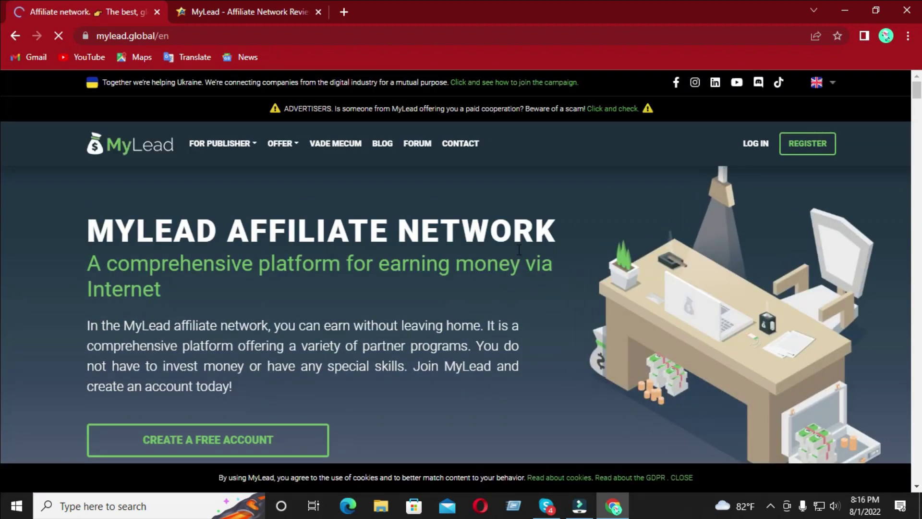
right_click(37, 56)
left_click(72, 64)
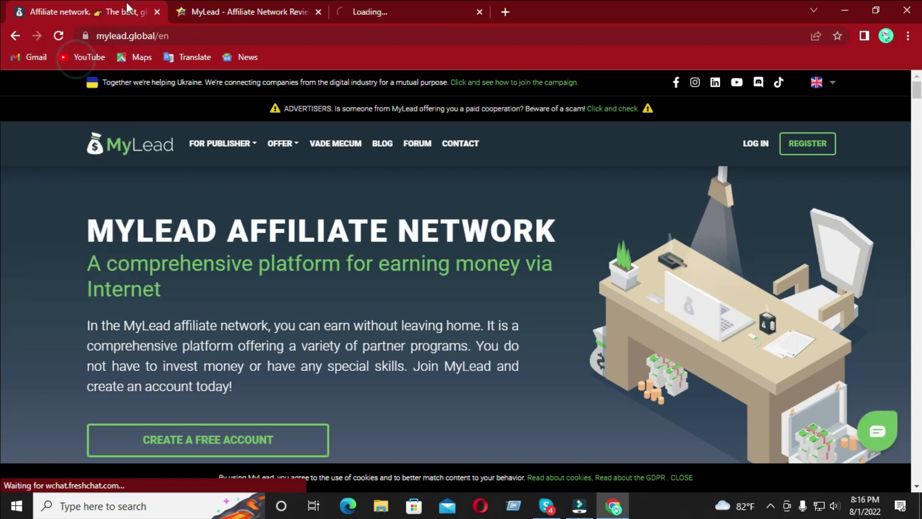
- Open MyLead's registration form and enter the account login name
left_click(812, 145)
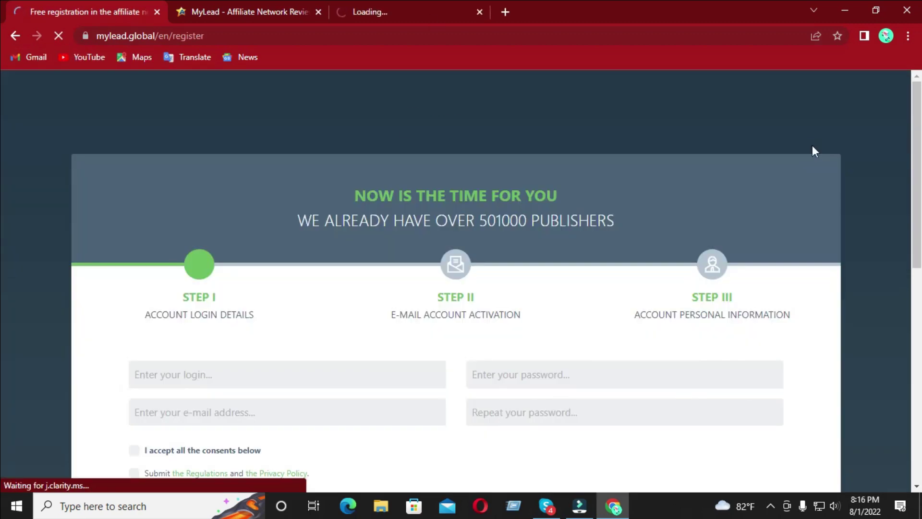
scroll(551, 407, "down", 3)
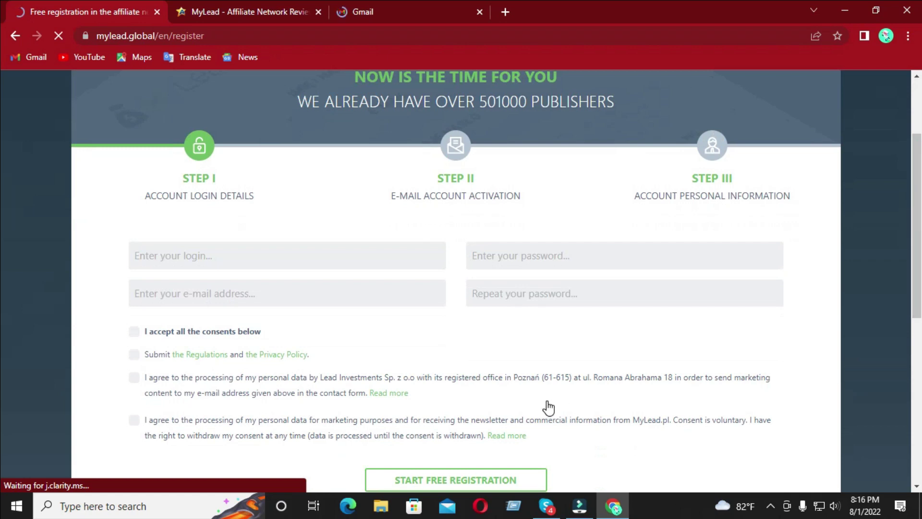
left_click(200, 255)
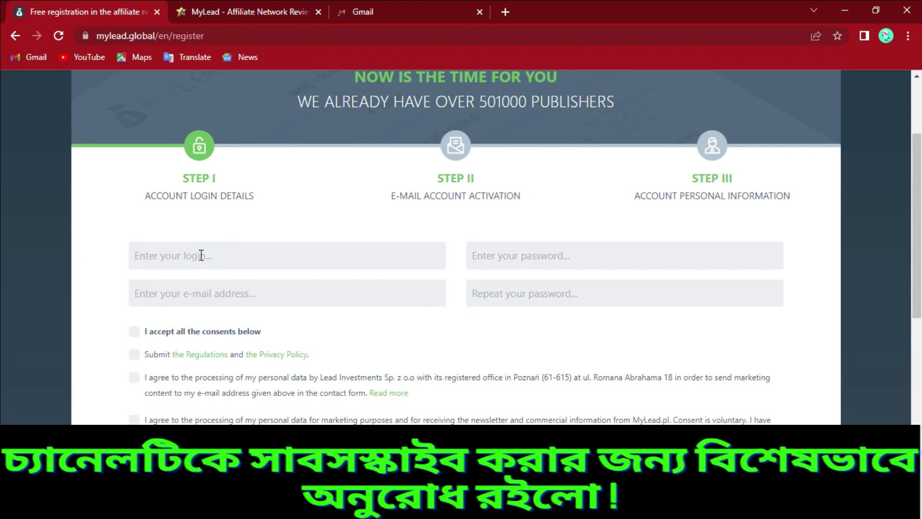
type("MDRONY80")
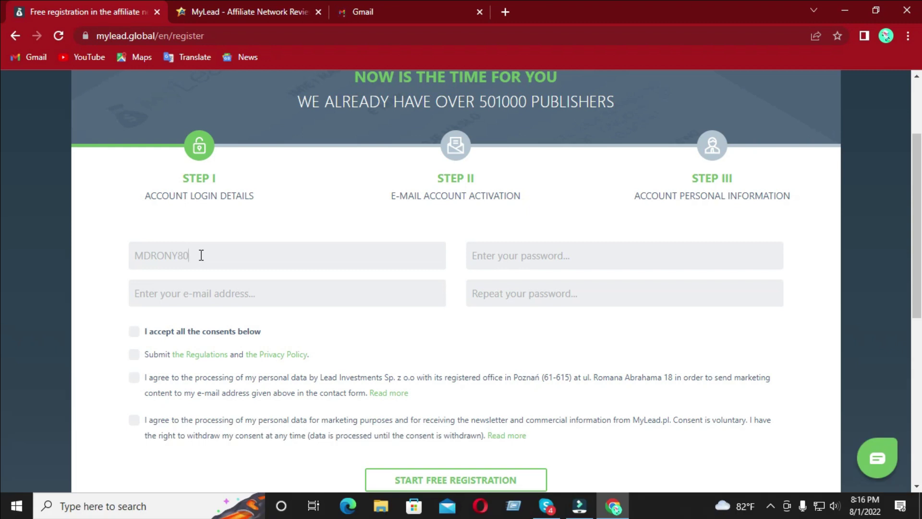
left_click(222, 296)
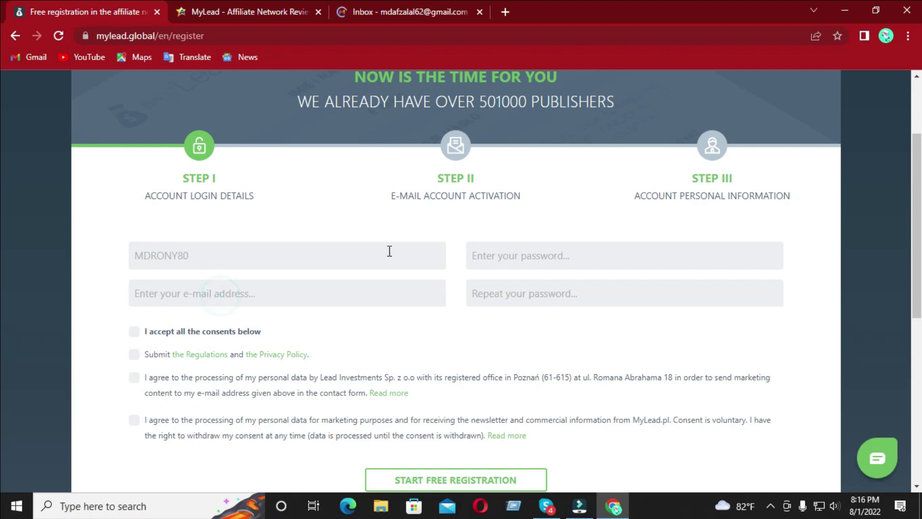
left_click(514, 258)
left_click(492, 285)
left_click(525, 256)
left_click(525, 286)
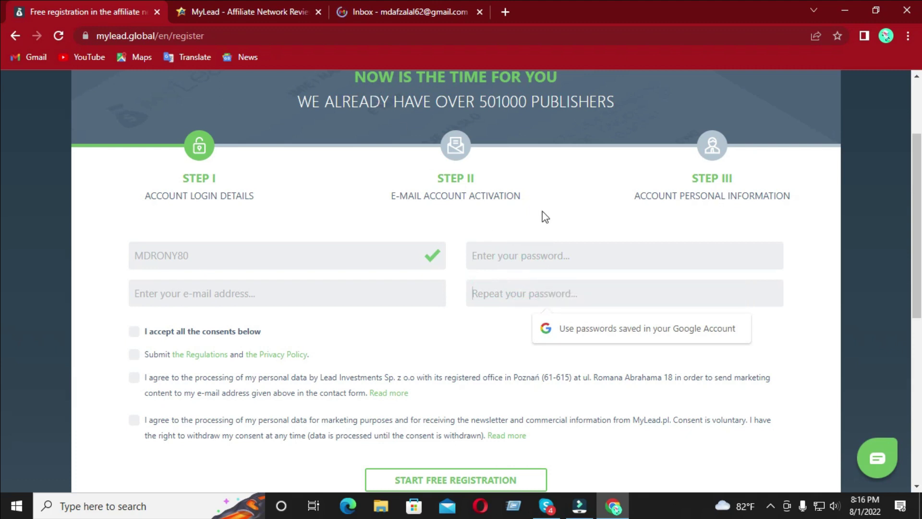
- Copy the Gmail account's e-mail address and paste it into the registration e-mail field
left_click(394, 2)
left_click(899, 92)
triple_click(801, 210)
key("ctrl+c")
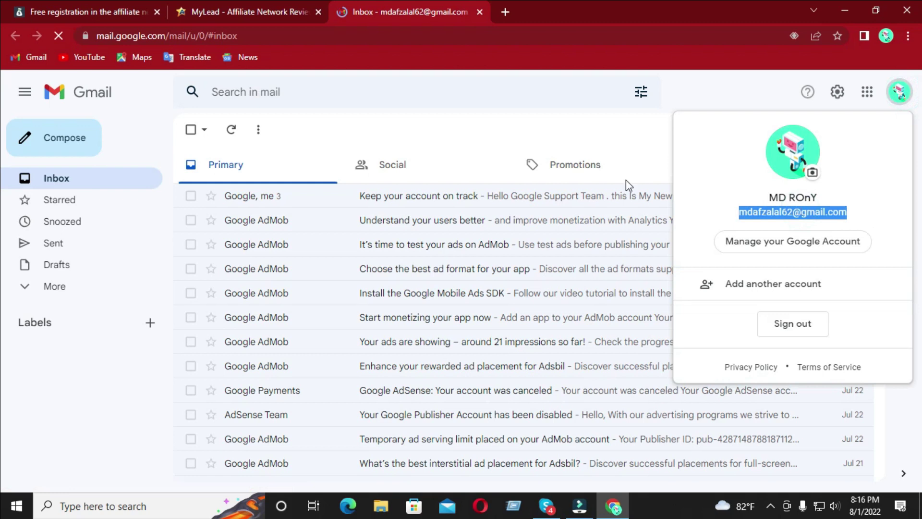
left_click(186, 3)
key("ctrl+shift+Tab")
left_click(501, 262)
left_click(262, 290)
key("ctrl+v")
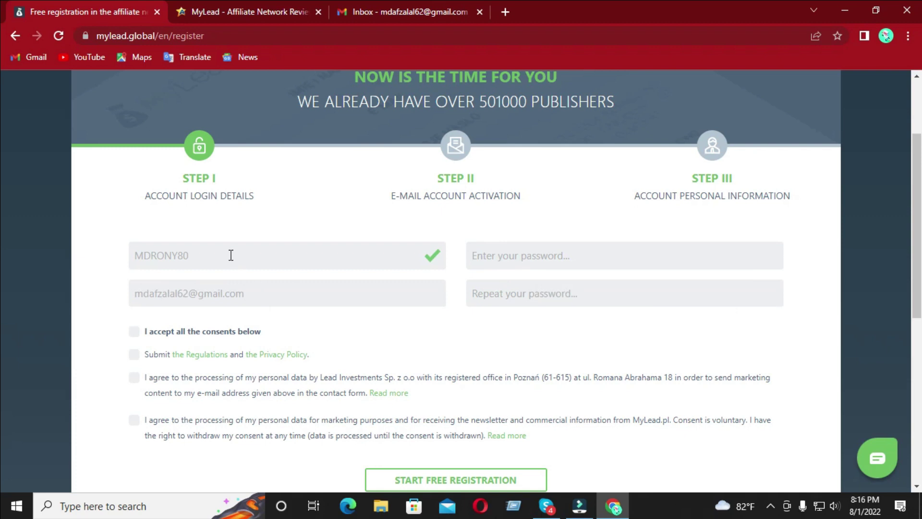
- Replace the login field value with a lowercase version of the login name
double_click(253, 261)
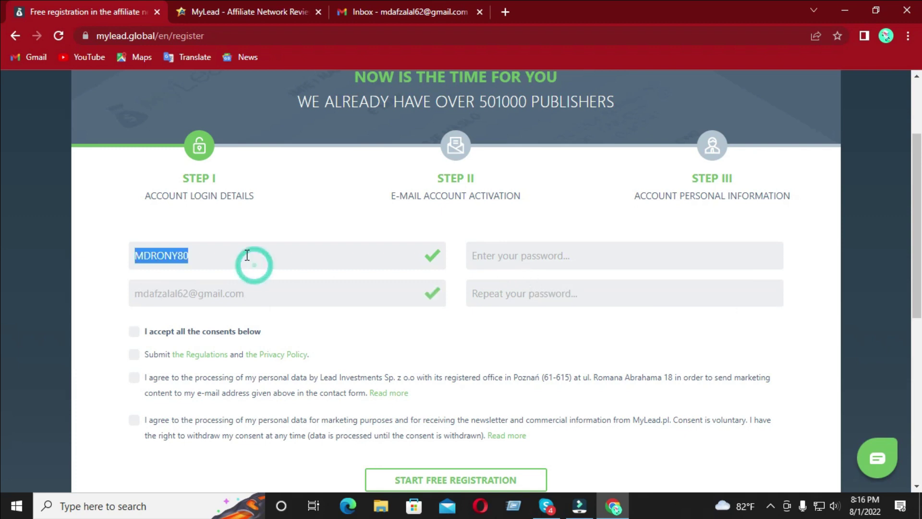
key("BackSpace")
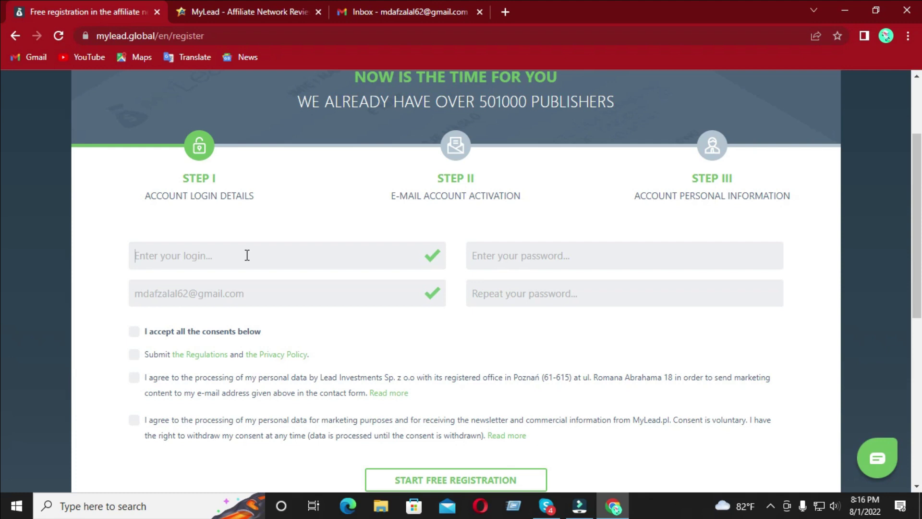
type("mf")
key("BackSpace")
type("mdrony80")
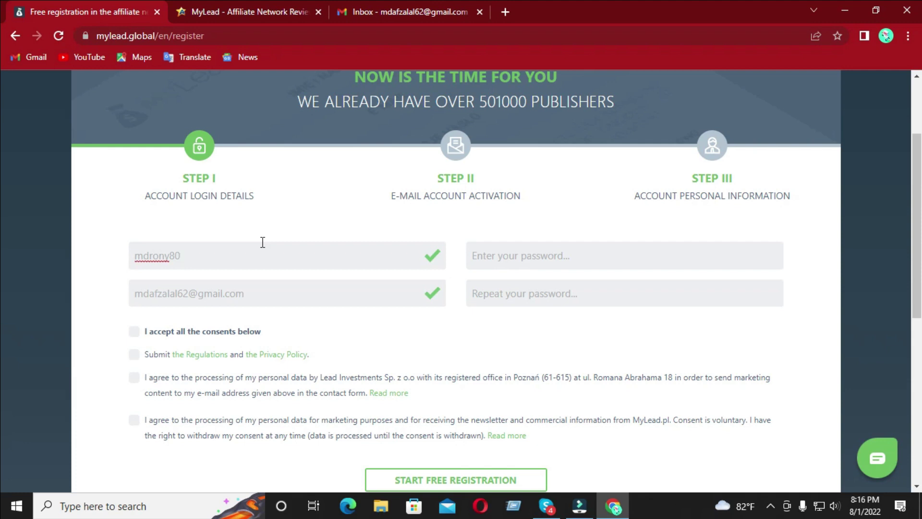
- Enter the account password in both Password and Repeat password fields
left_click(488, 253)
type("••••")
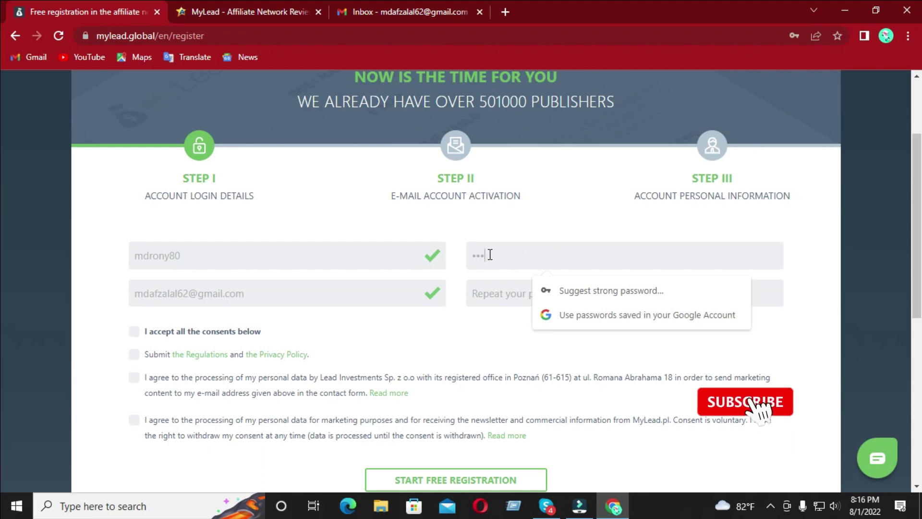
type("••••••")
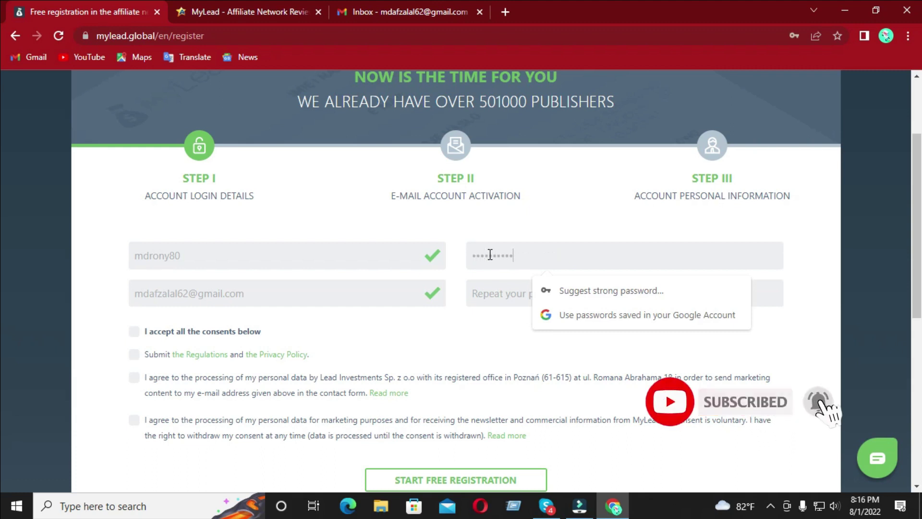
left_click(494, 293)
type("•••")
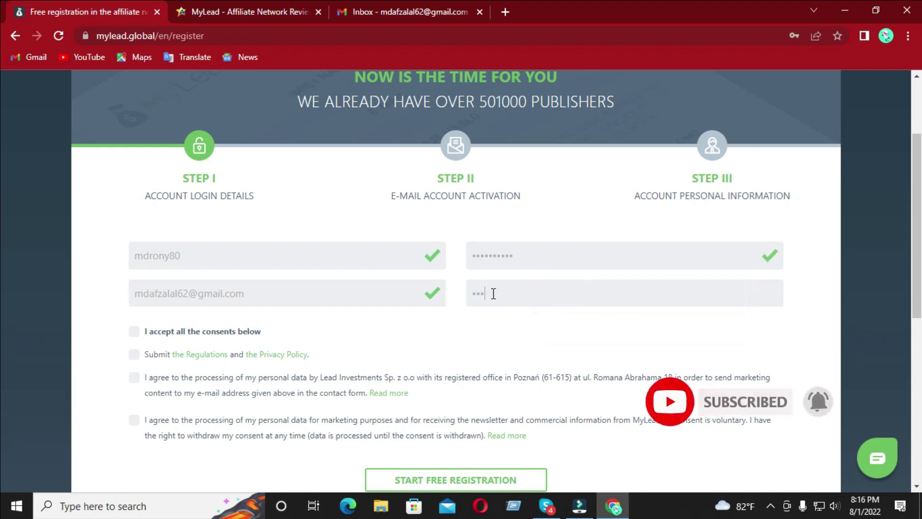
type("•••••")
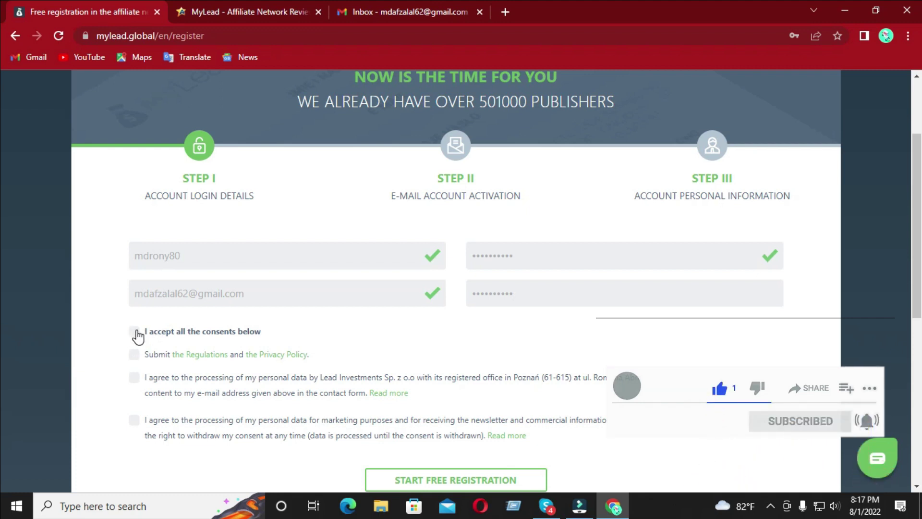
- Tick 'I accept all the consents below' so all four consents are accepted
left_click(136, 332)
left_click(137, 332)
scroll(3, 288, "down", 2)
scroll(2, 288, "down", 3)
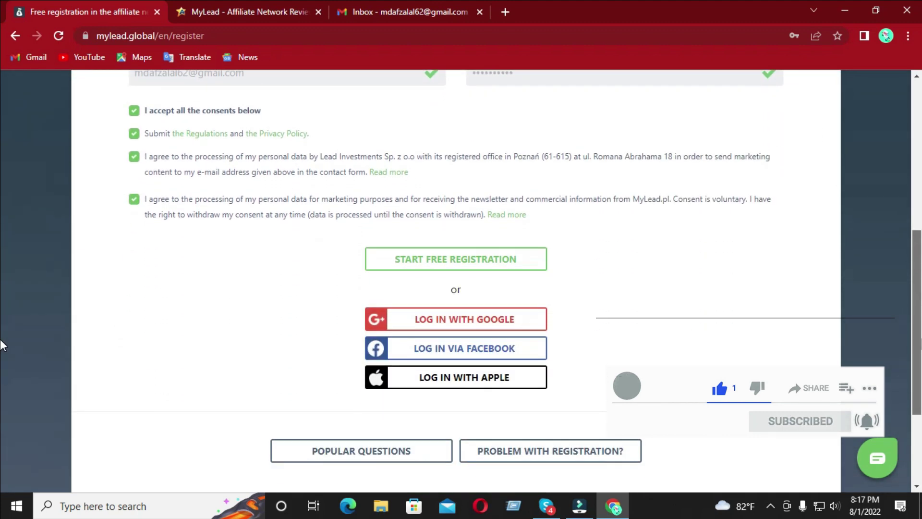
scroll(389, 307, "up", 1)
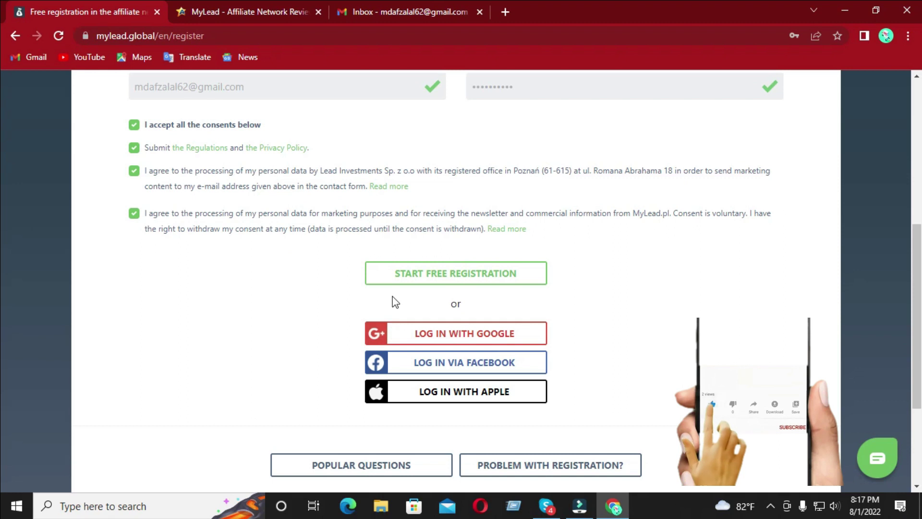
- Submit the MyLead registration, save the login in Chrome, and go to Gmail for the token
left_click(406, 280)
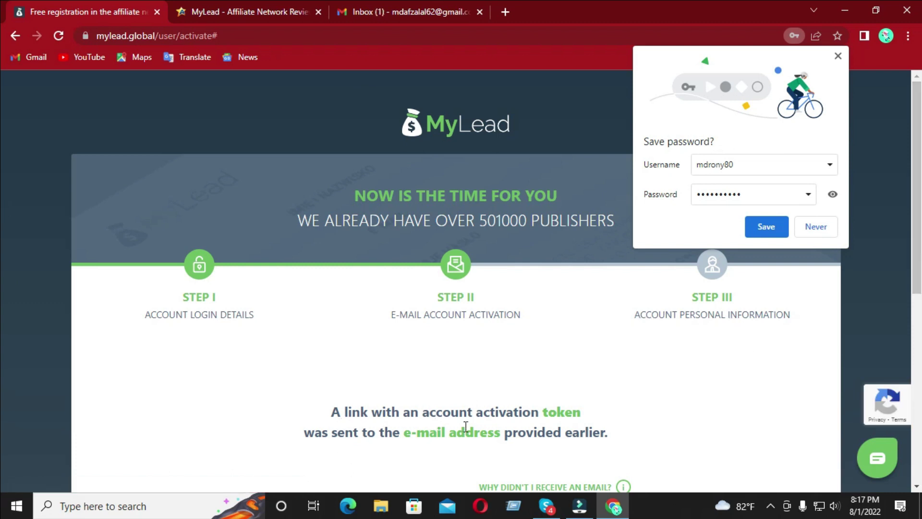
left_click(775, 228)
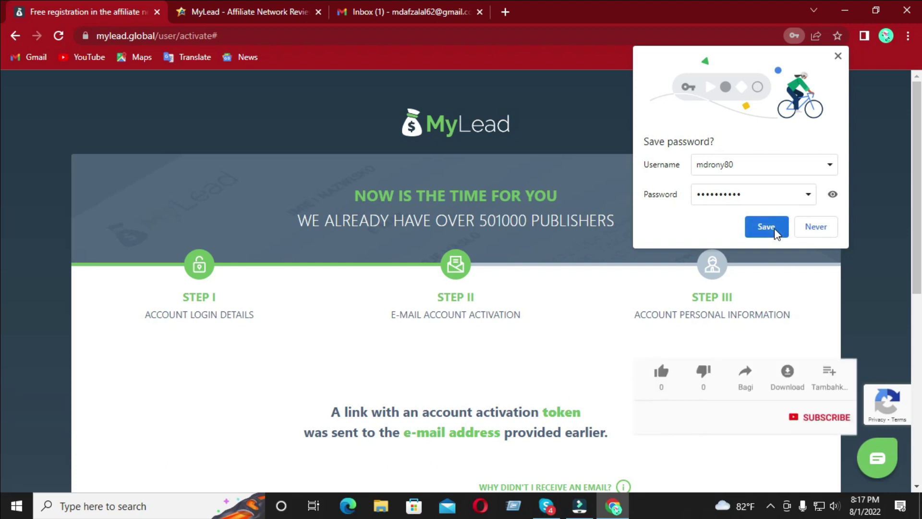
left_click(633, 56)
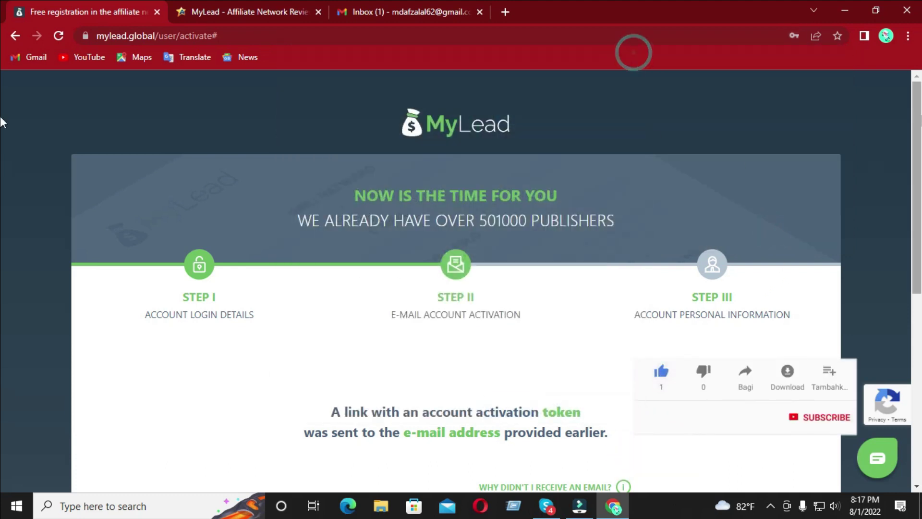
scroll(0, 242, "down", 4)
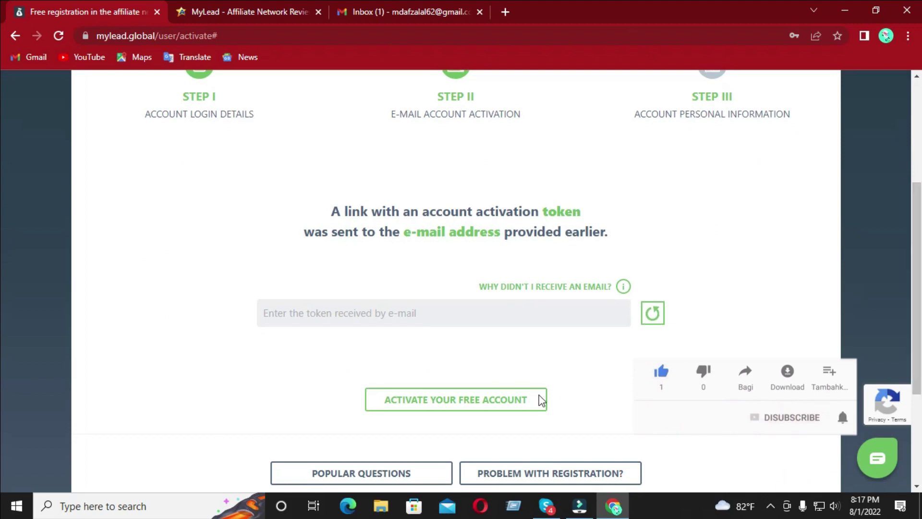
left_click(345, 318)
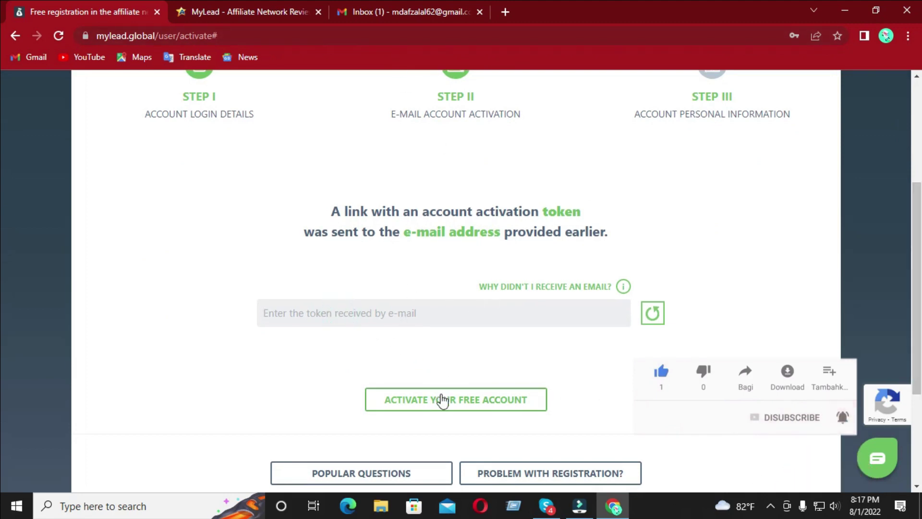
left_click(350, 11)
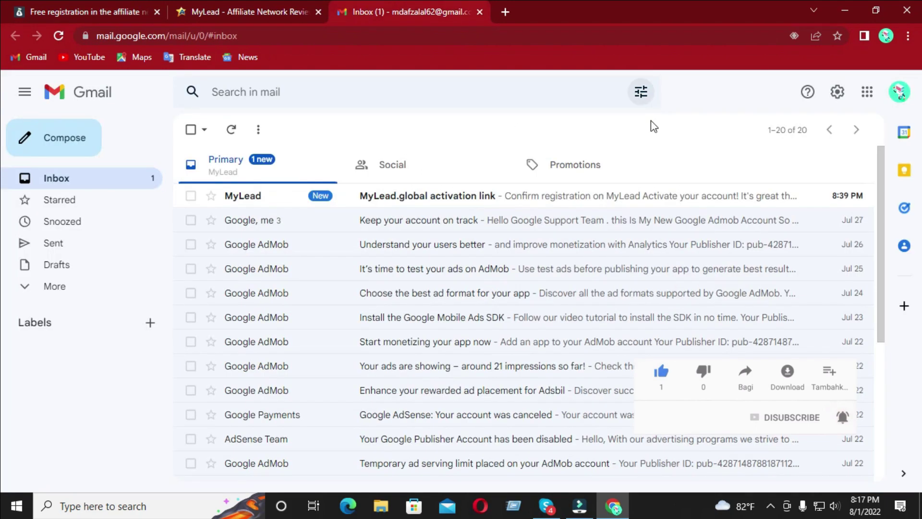
- Open the MyLead.global activation e-mail and click its Activate account button
left_click(440, 206)
left_click_drag(880, 244, 862, 356)
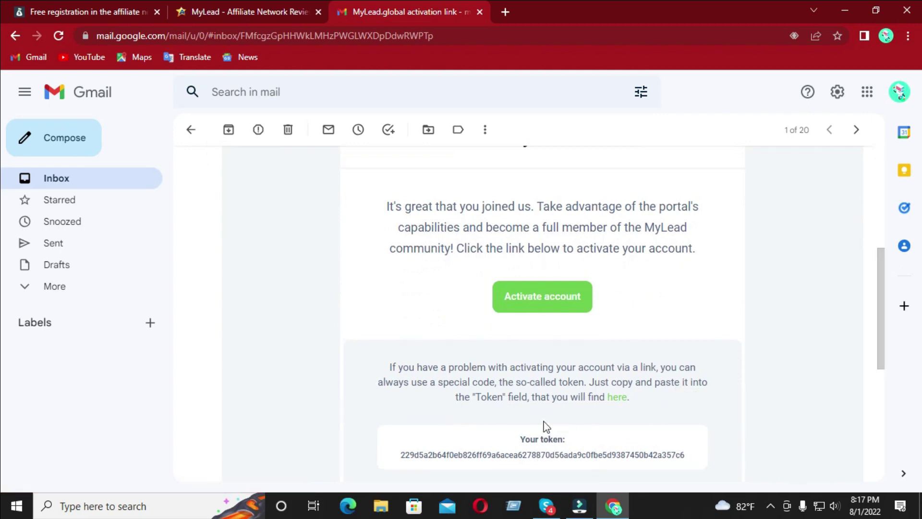
left_click(549, 308)
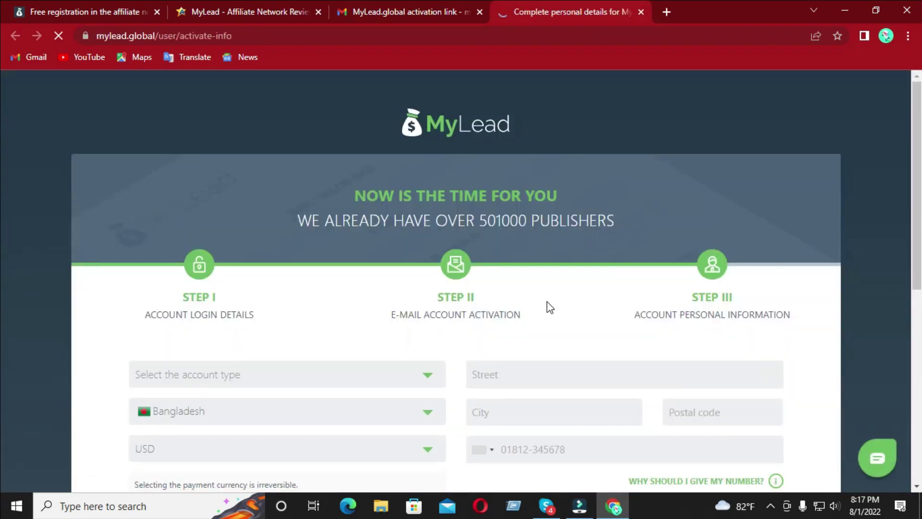
- Set the account type to Private account and the payment currency to USD
scroll(701, 259, "down", 4)
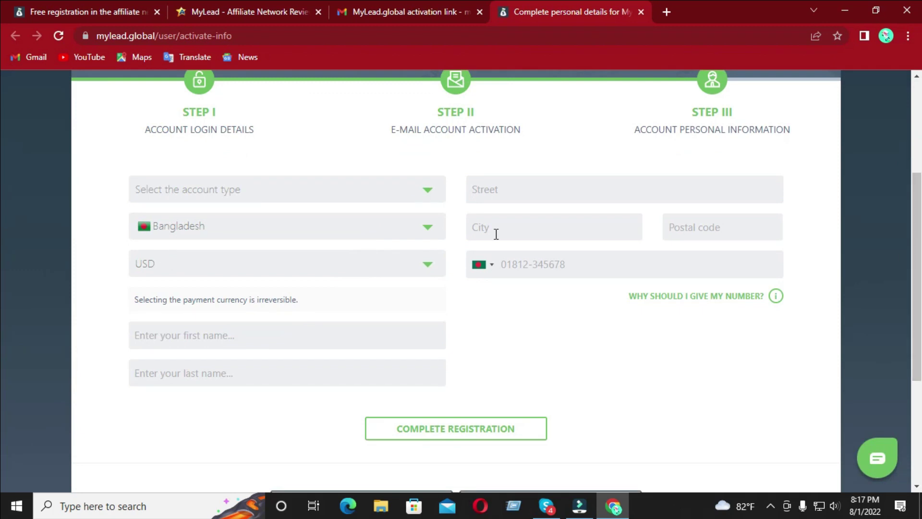
left_click(254, 191)
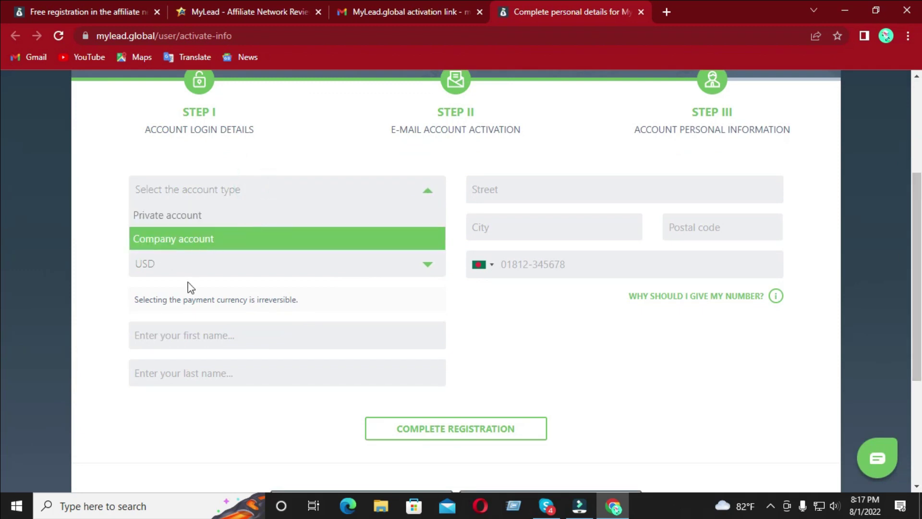
left_click(185, 215)
left_click(184, 267)
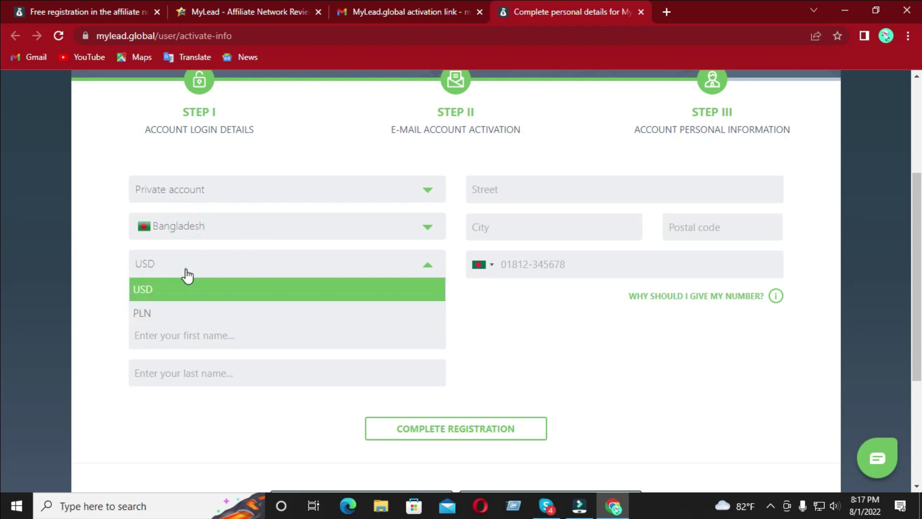
left_click(182, 287)
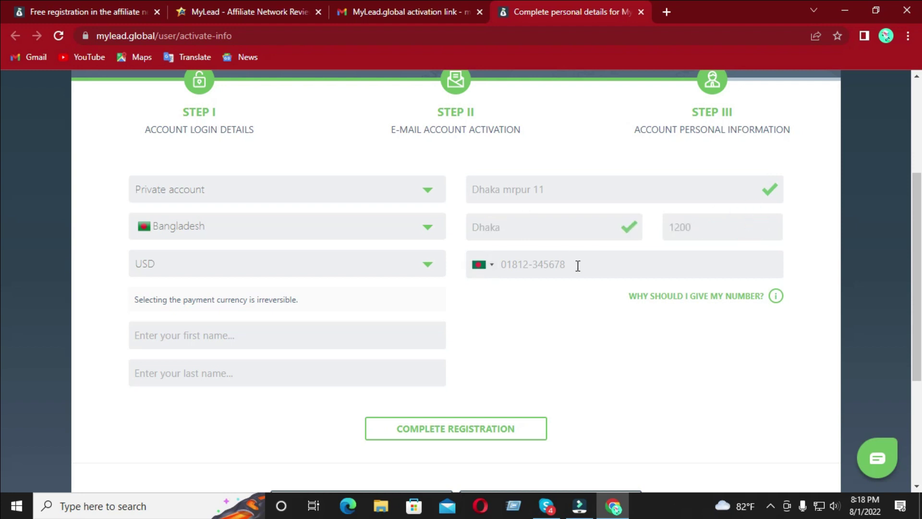
left_click(285, 263)
left_click(286, 263)
- Fill in the publisher's first and last name
left_click(240, 334)
type("MD")
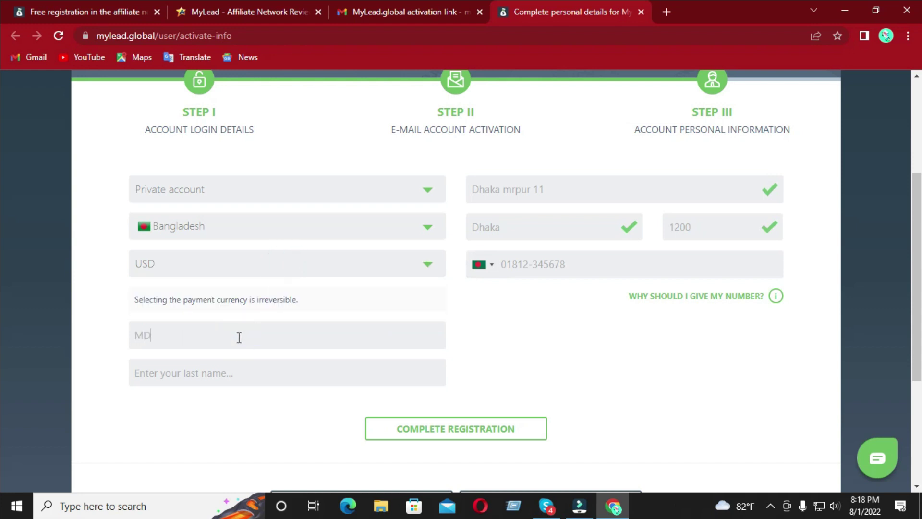
left_click(239, 366)
type("RONY")
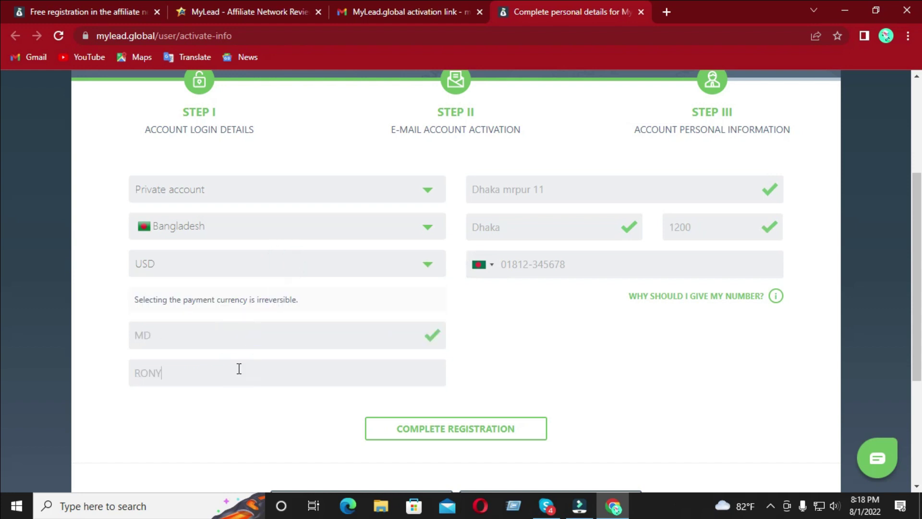
- Fix the rejected phone number by adding the missing digit and complete registration
left_click(436, 427)
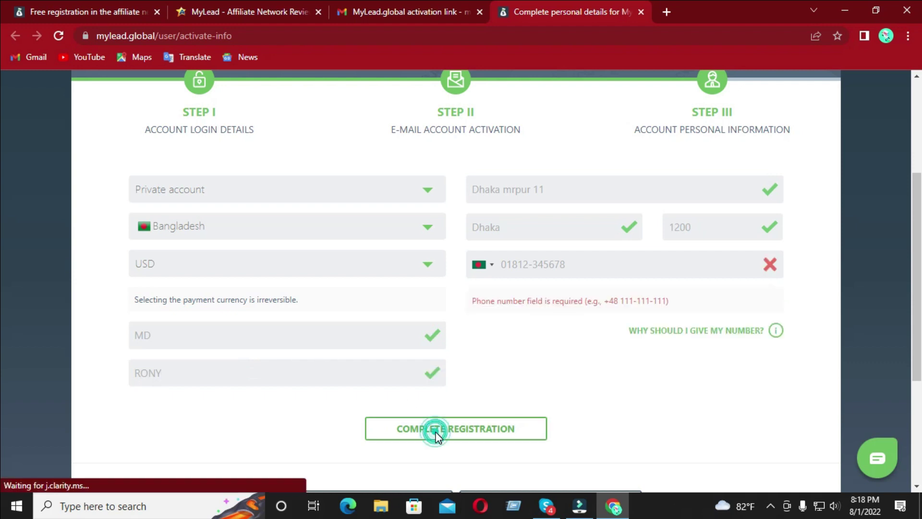
left_click(570, 270)
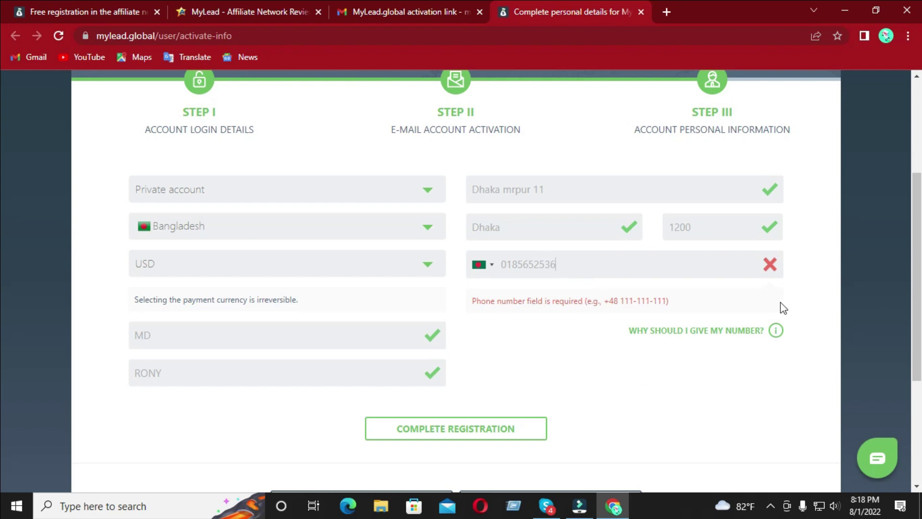
left_click(485, 435)
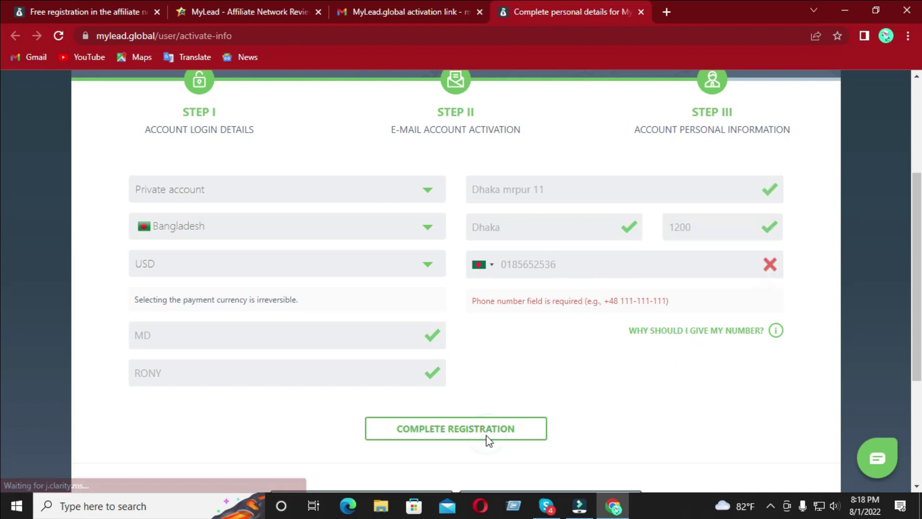
left_click(603, 261)
type("4")
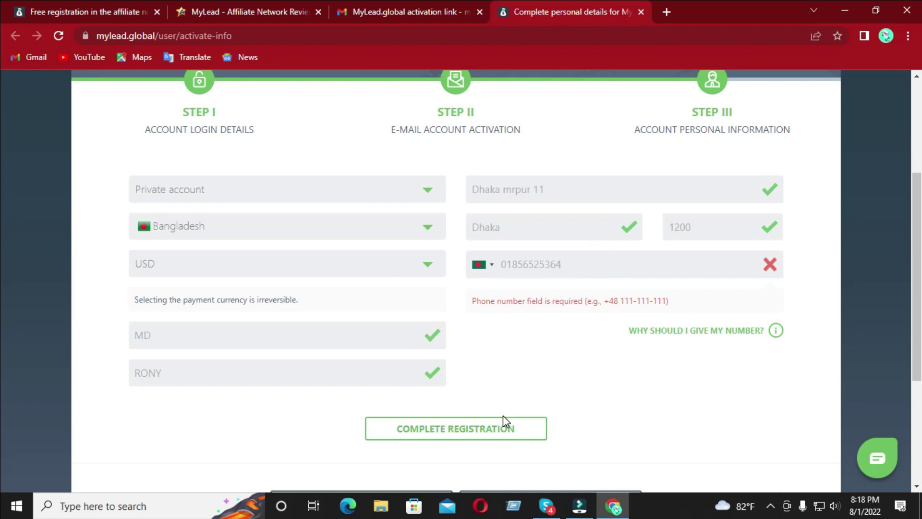
left_click(500, 430)
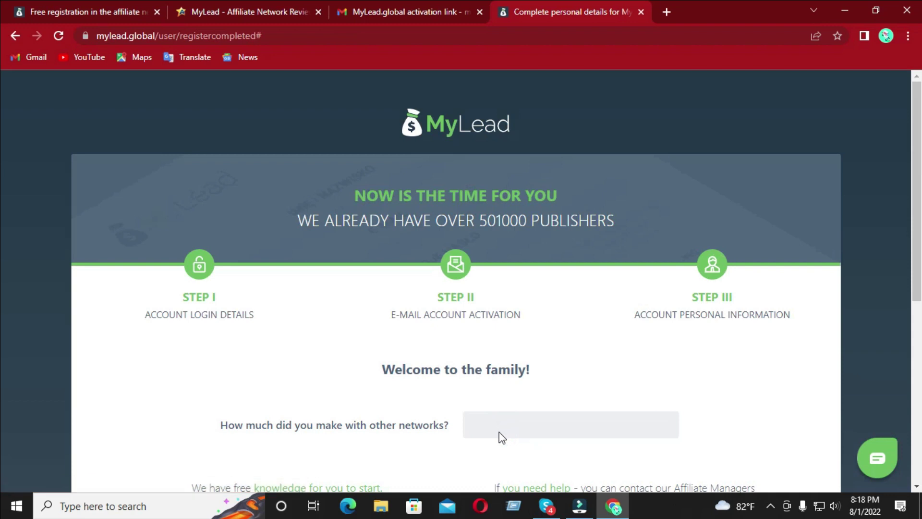
- Set earnings from other networks to '1 000 - 10 000 PLN' and enter the account panel
scroll(1, 193, "down", 2)
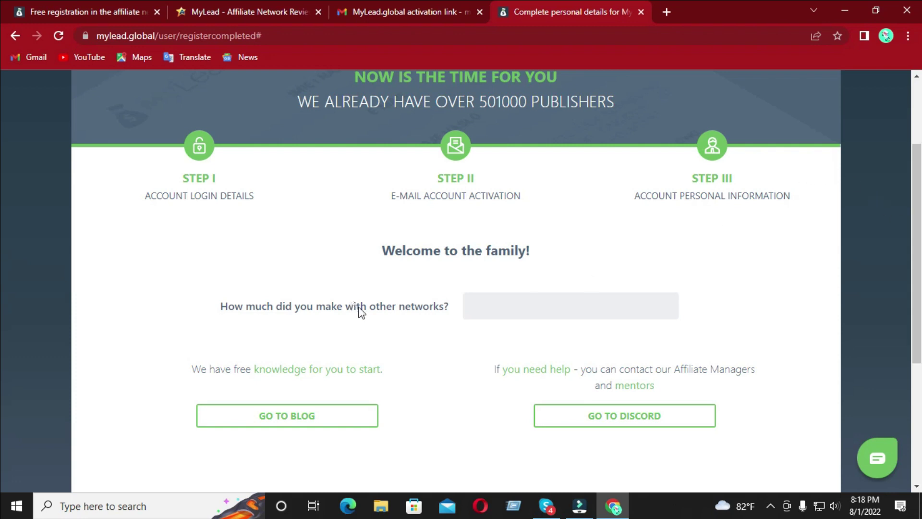
left_click(490, 305)
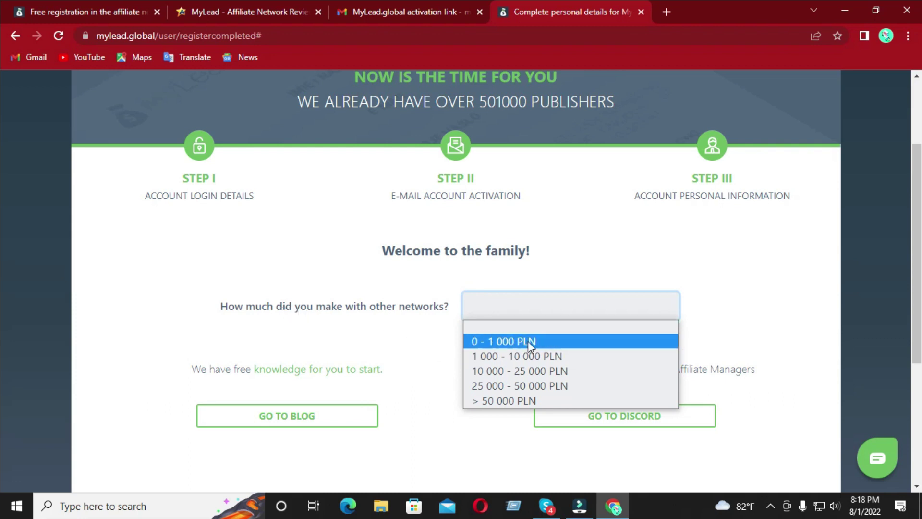
left_click(518, 356)
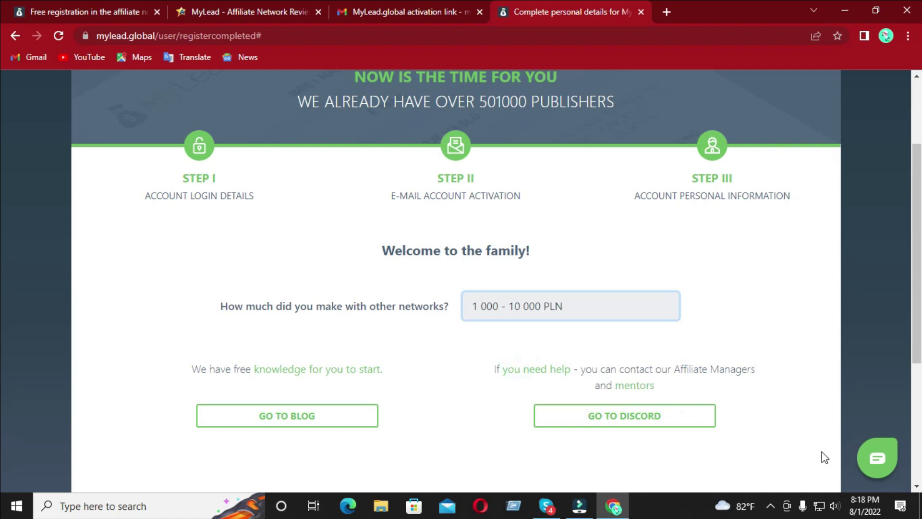
scroll(919, 360, "down", 5)
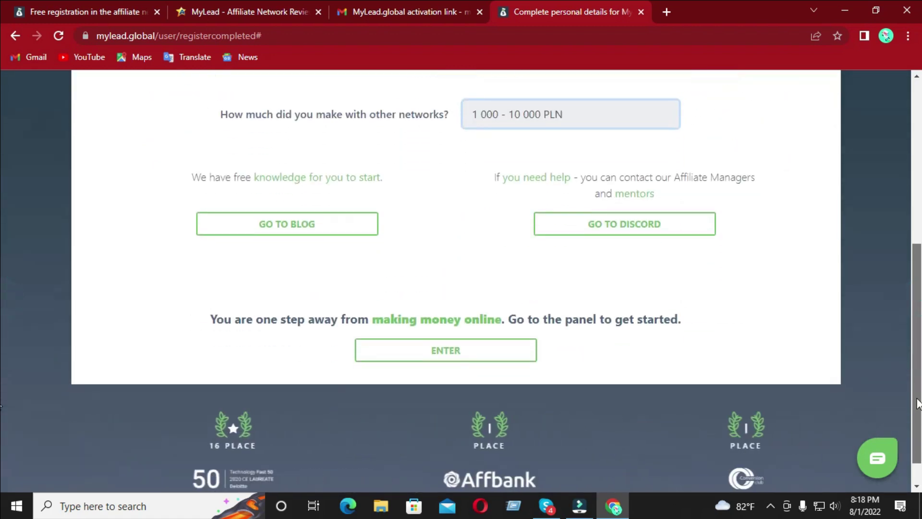
scroll(2, 355, "up", 4)
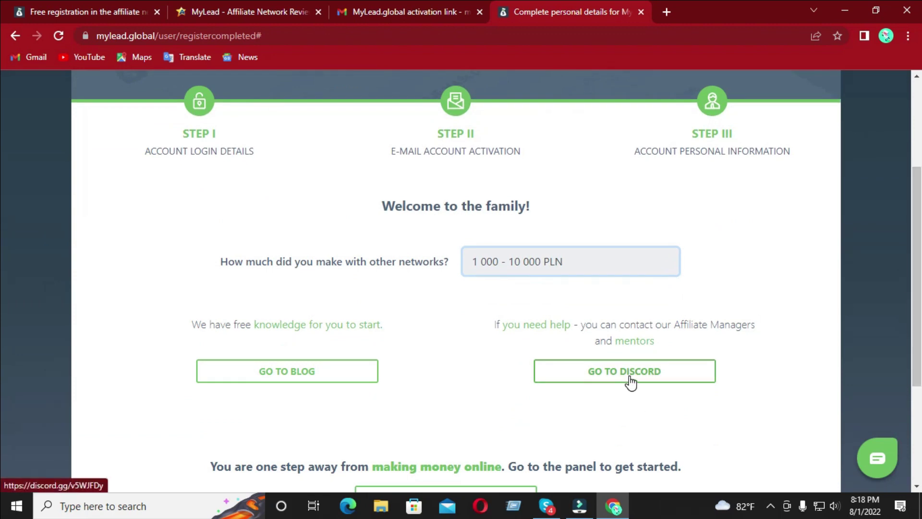
scroll(2, 298, "down", 2)
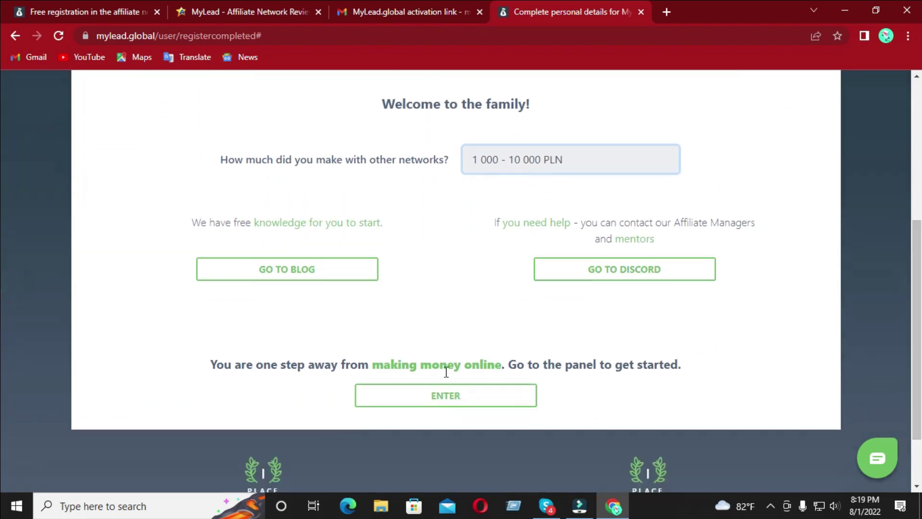
left_click(446, 401)
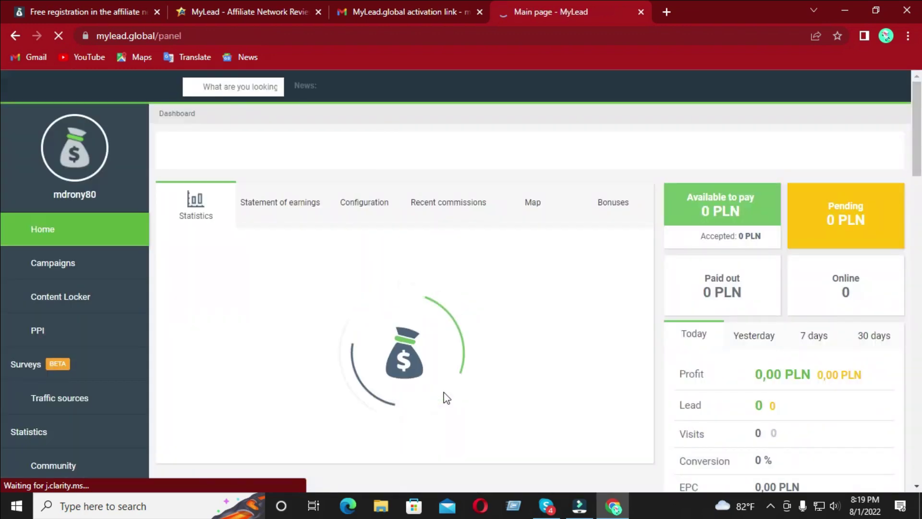
- From the loaded dashboard, expand Profile in the sidebar and open Settings
mouse_move(723, 300)
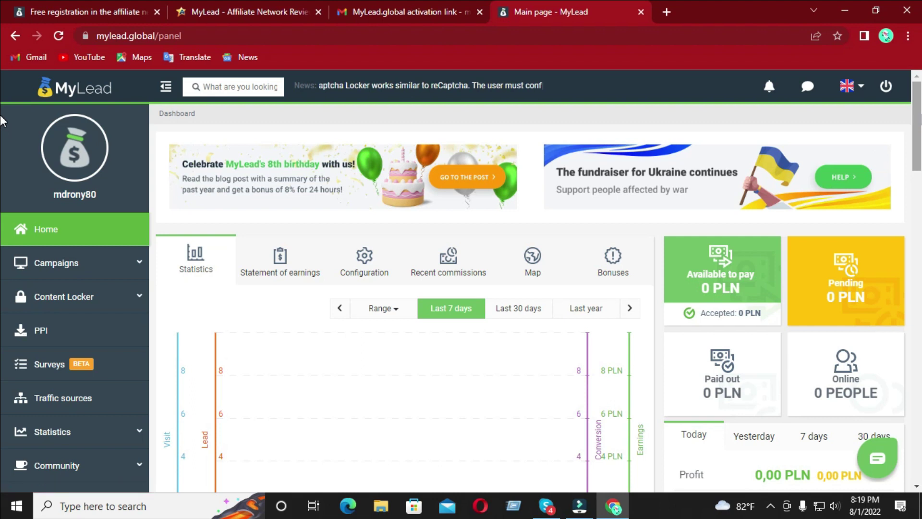
scroll(2, 161, "down", 4)
scroll(2, 161, "up", 4)
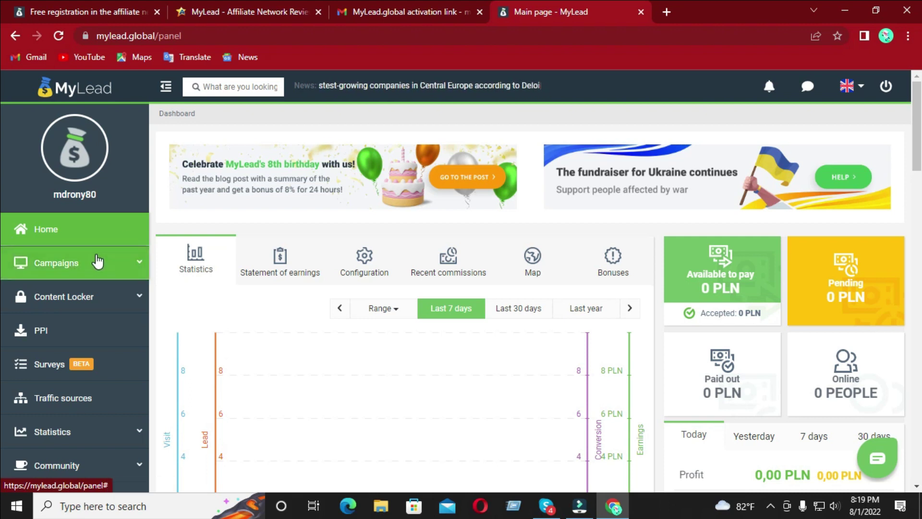
scroll(97, 262, "down", 3)
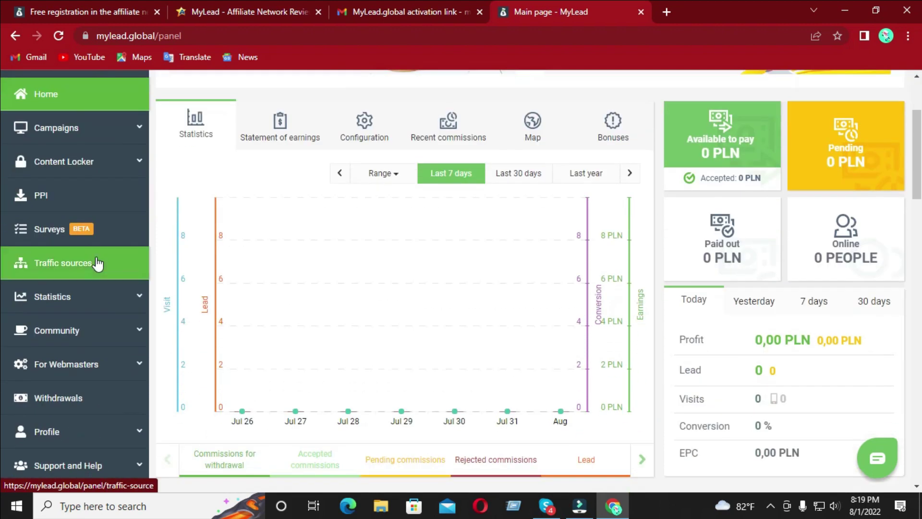
left_click(84, 431)
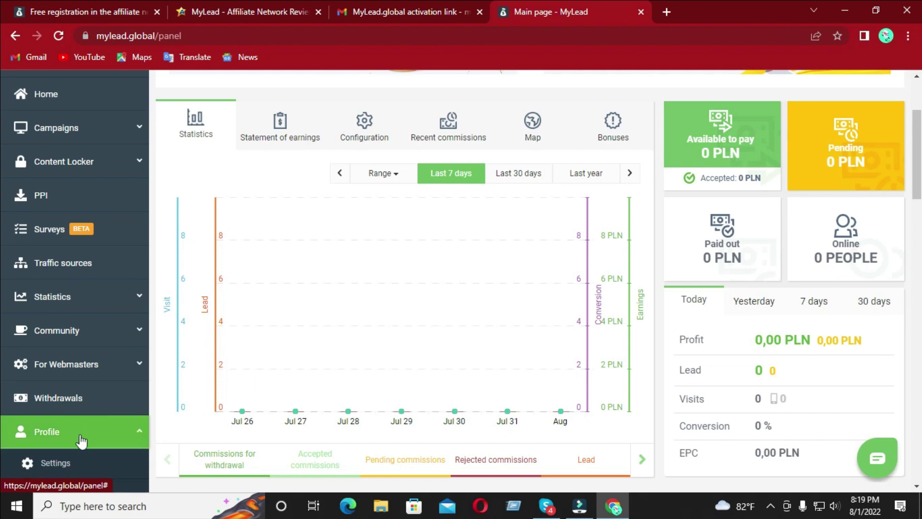
scroll(77, 453, "down", 2)
left_click(44, 364)
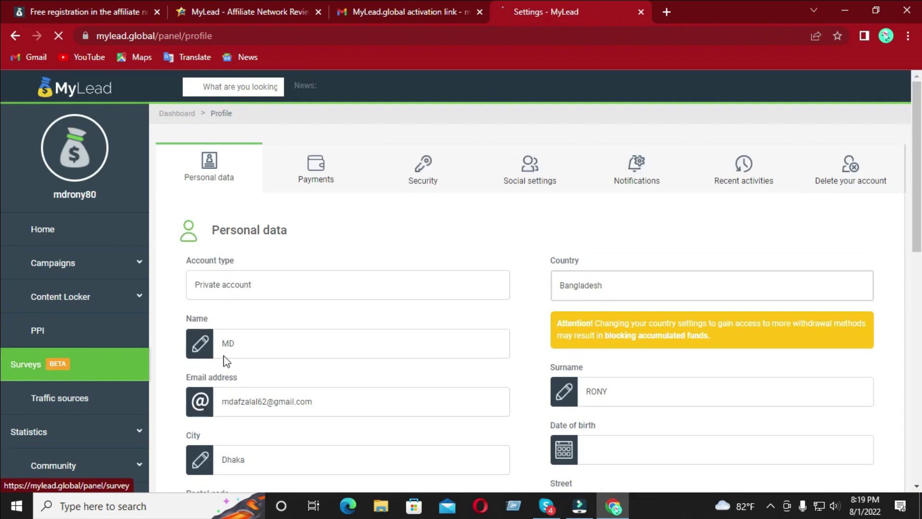
- Scroll through the Personal data tab showing postal code 1200, USD and the unverified phone
scroll(2, 240, "down", 4)
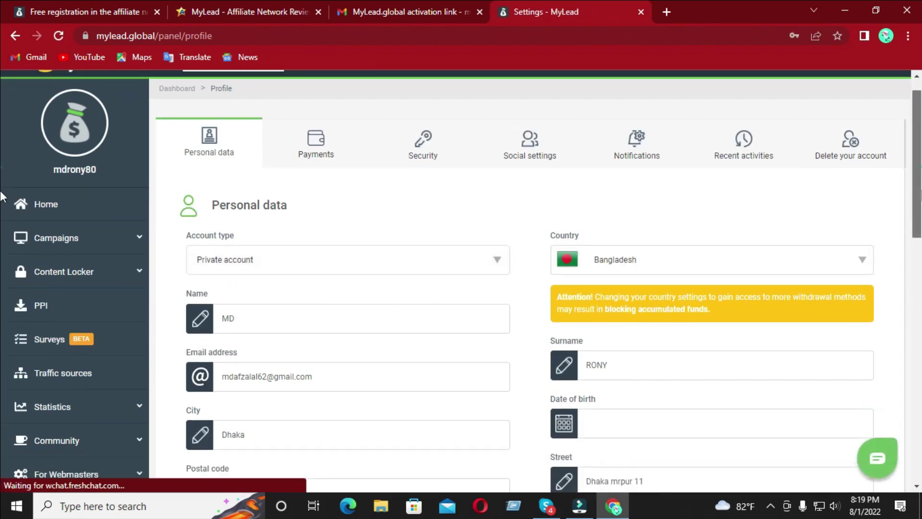
scroll(1, 240, "down", 1)
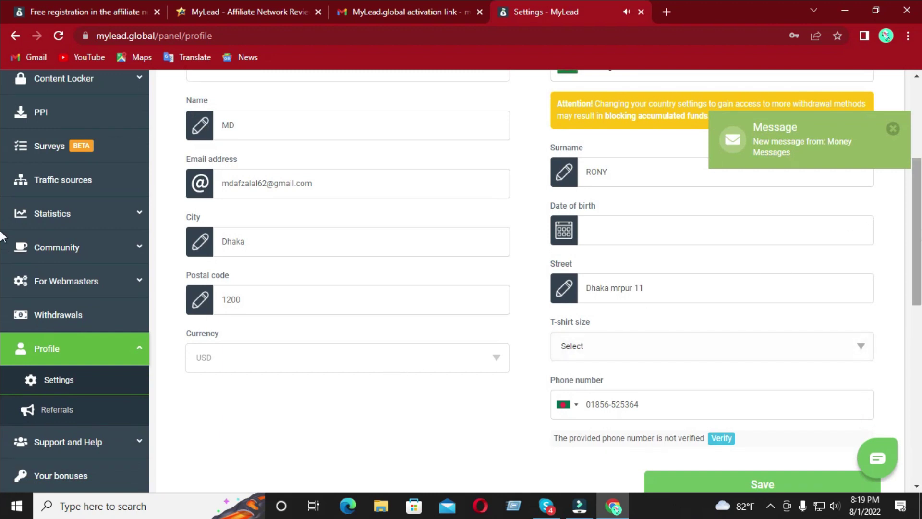
scroll(1, 119, "up", 5)
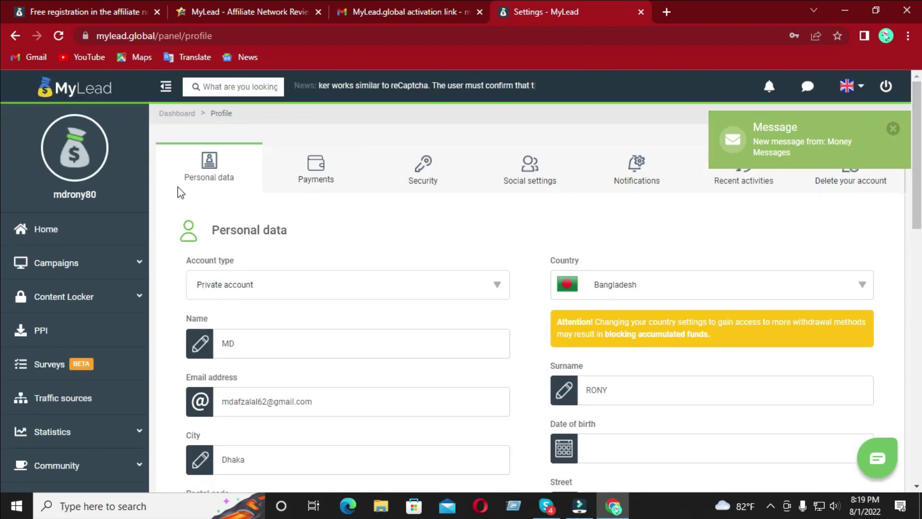
scroll(126, 415, "down", 1)
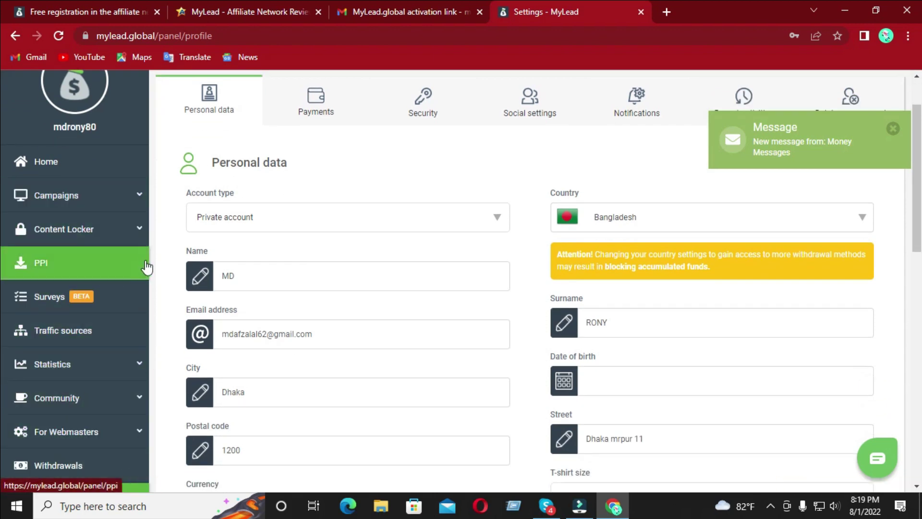
left_click_drag(154, 304, 134, 432)
- Open the payments page and review its withdrawal options, including the $20 minimum
left_click(96, 472)
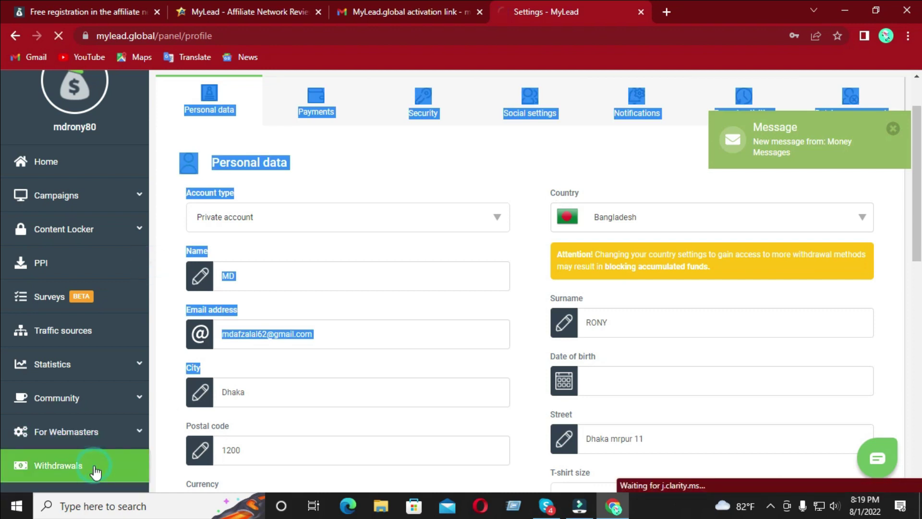
scroll(617, 205, "down", 2)
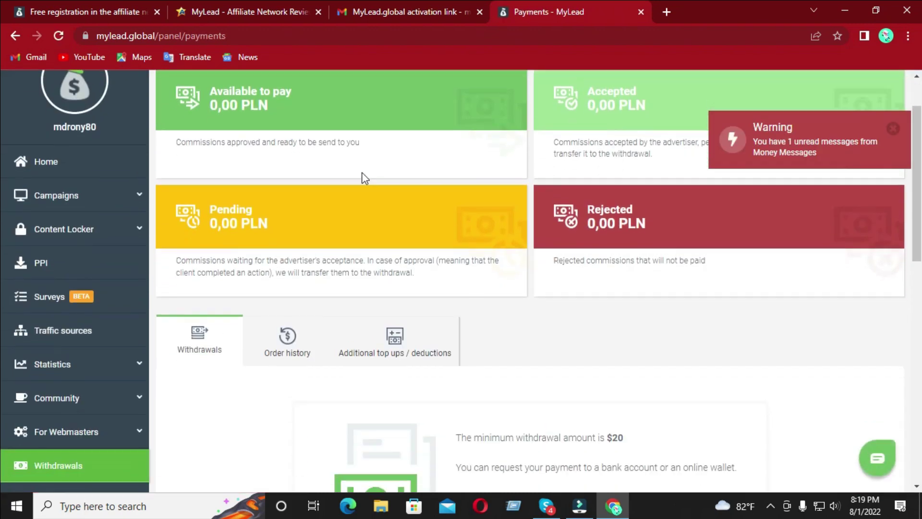
scroll(2, 183, "down", 3)
scroll(1, 210, "down", 3)
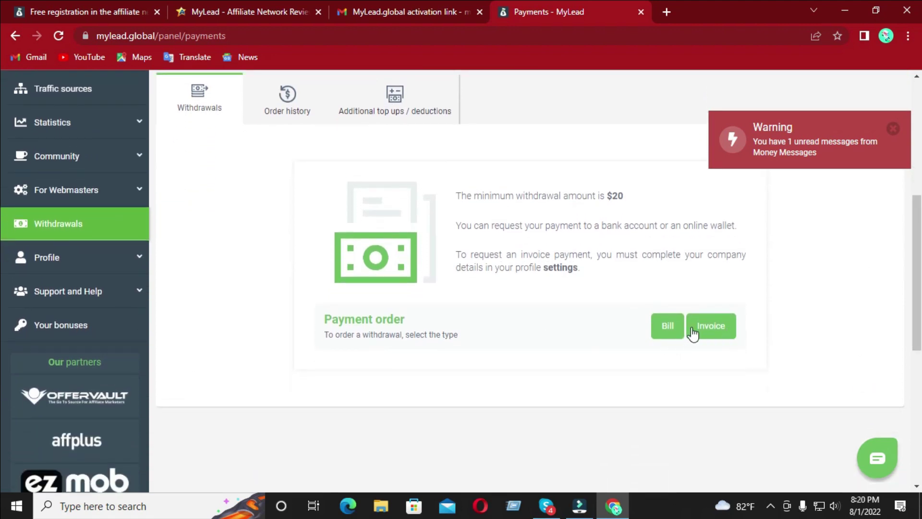
scroll(3, 268, "down", 5)
scroll(3, 312, "up", 3)
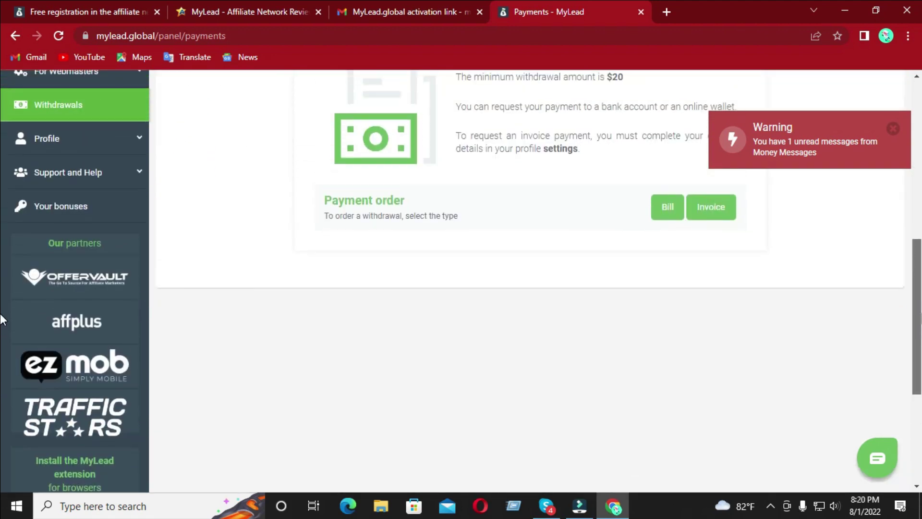
scroll(1, 308, "up", 2)
- Expand the Profile menu and go to the Traffic sources page
left_click(101, 230)
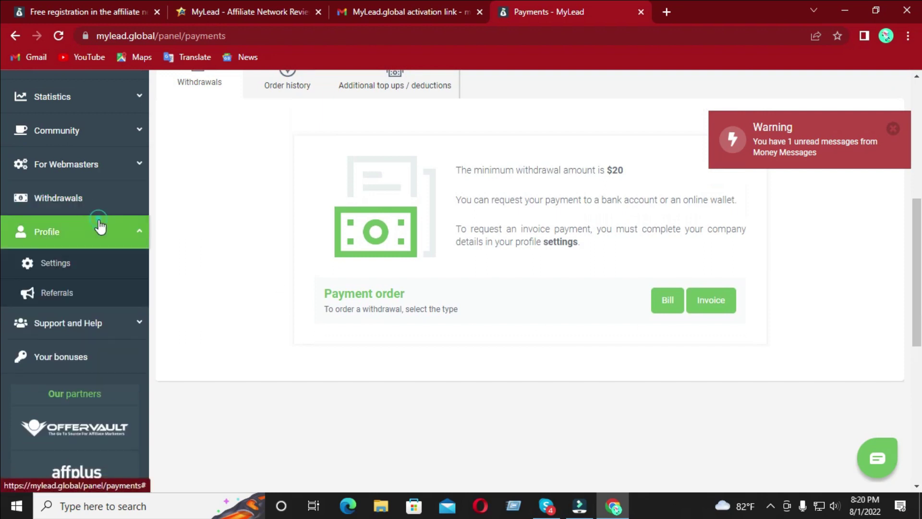
scroll(4, 283, "up", 8)
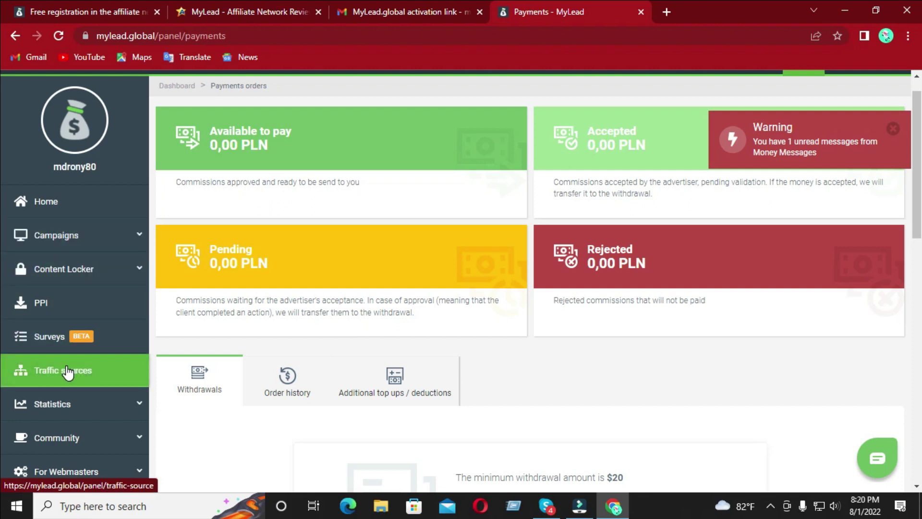
scroll(68, 372, "down", 1)
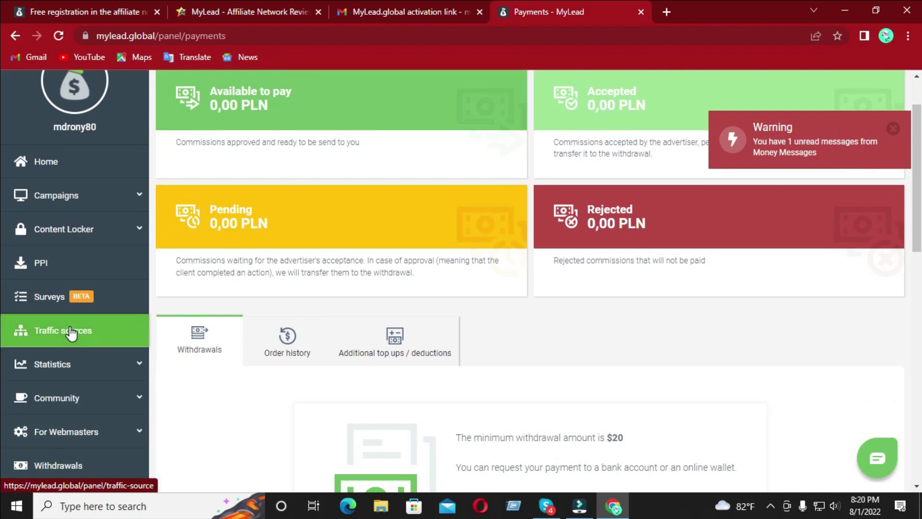
scroll(71, 332, "up", 2)
scroll(72, 330, "down", 3)
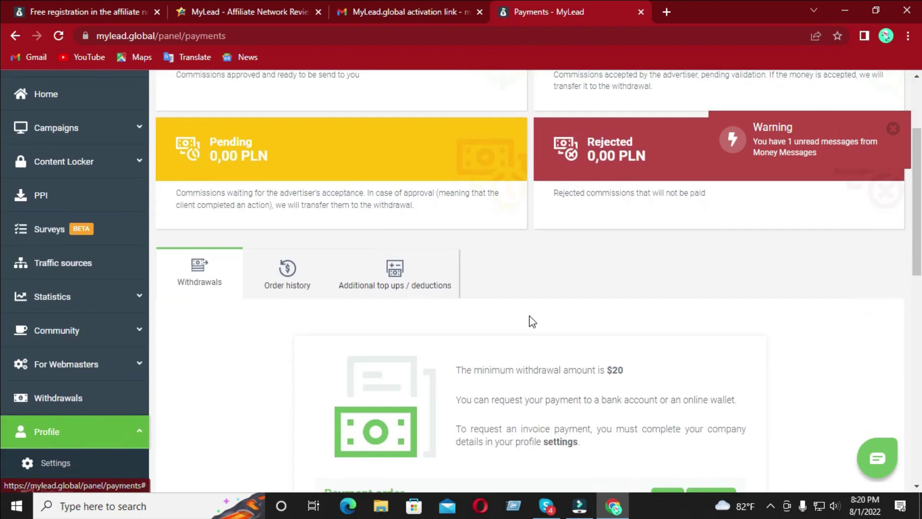
scroll(830, 252, "down", 3)
scroll(825, 254, "up", 6)
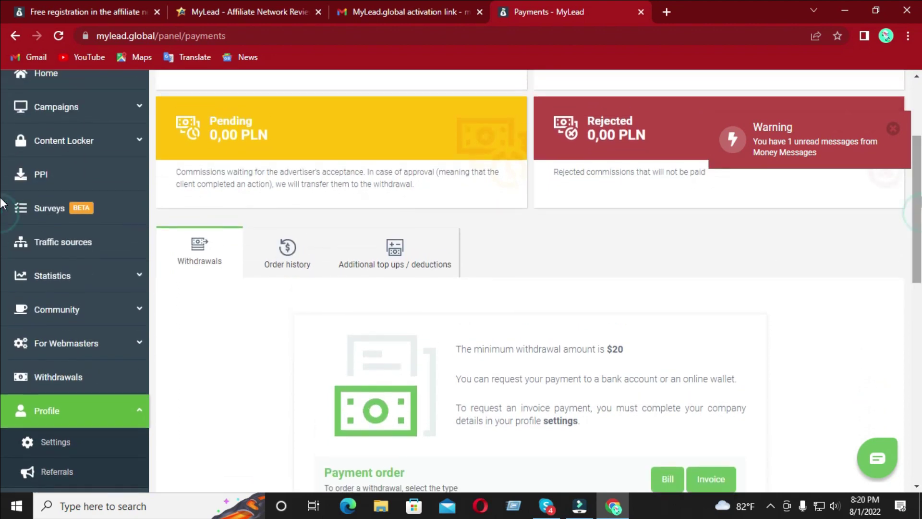
scroll(819, 259, "down", 2)
scroll(480, 298, "down", 1)
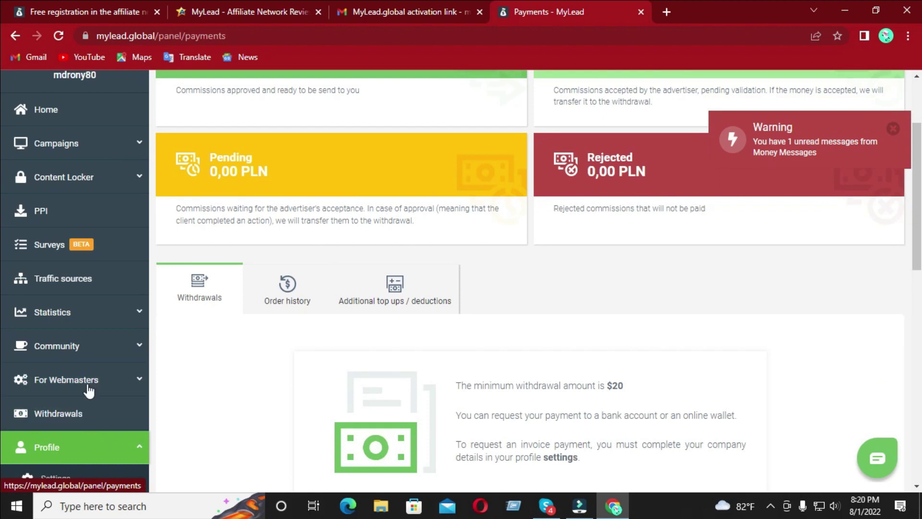
left_click(81, 291)
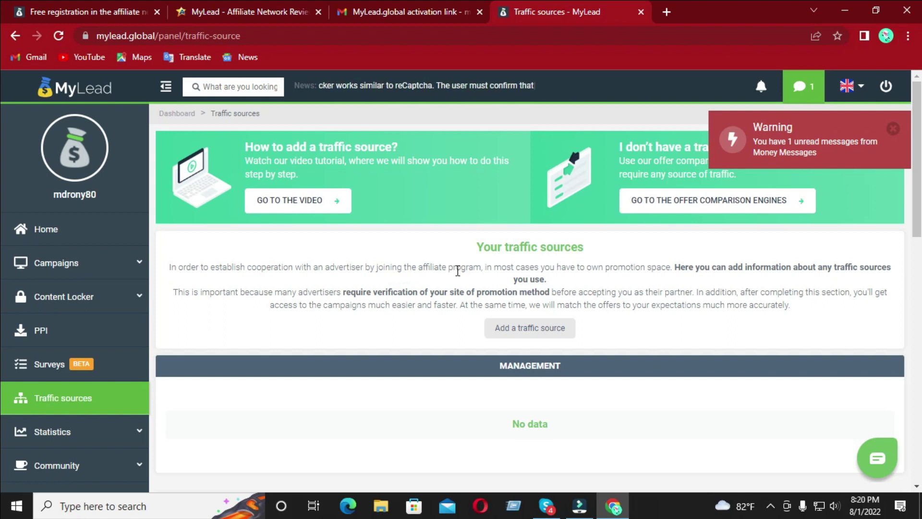
- Highlight the note on adding traffic sources, then start a new traffic source to see its types
left_click_drag(652, 267, 880, 280)
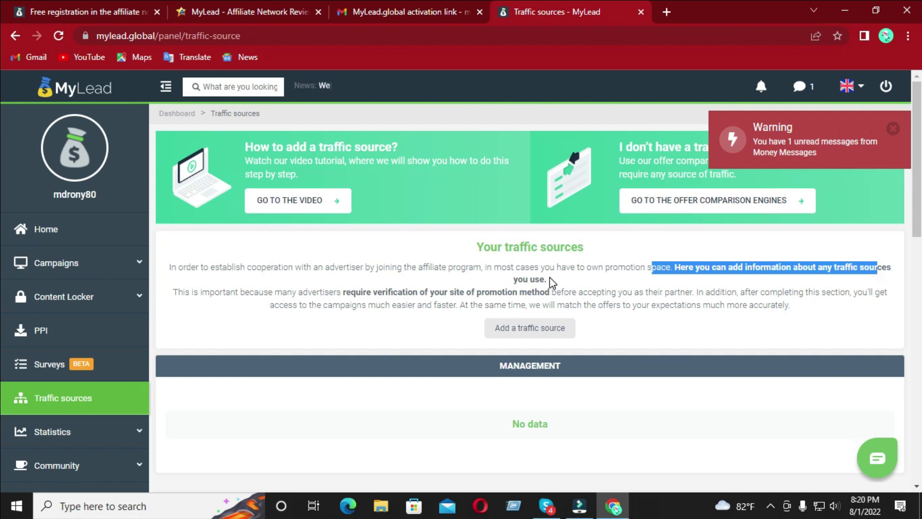
left_click(557, 329)
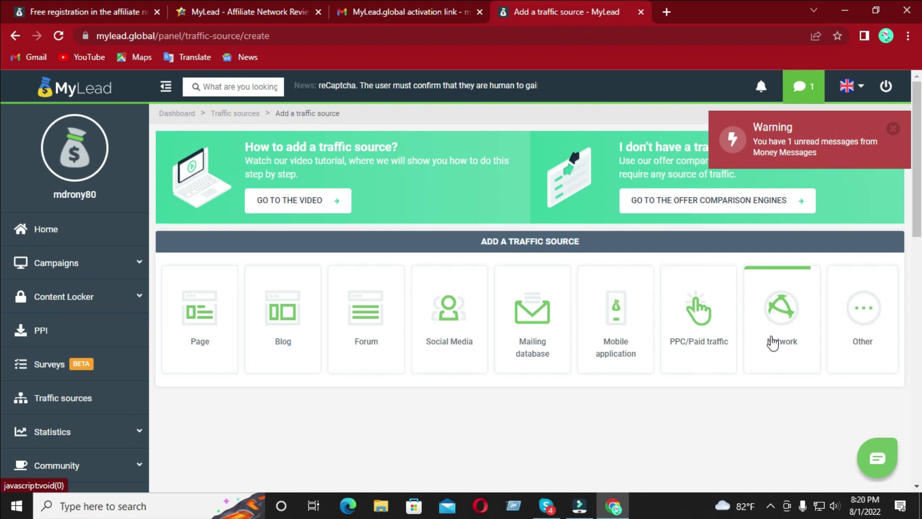
- Choose Social Media as the source type, with Facebook as network and Group as Facebook type
left_click(451, 325)
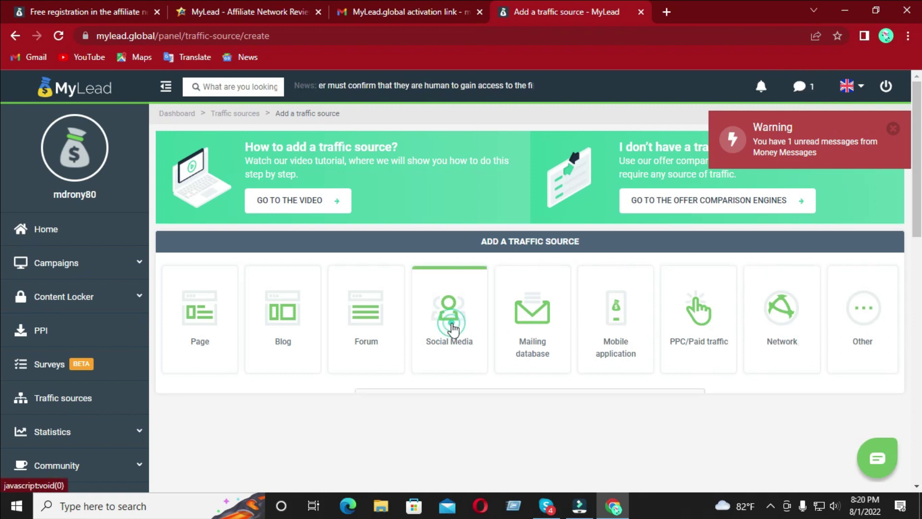
left_click(470, 415)
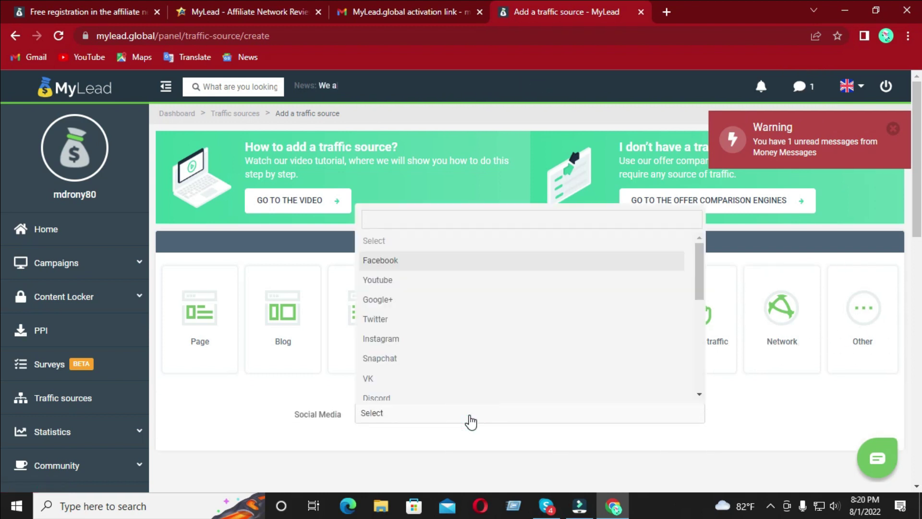
left_click(403, 264)
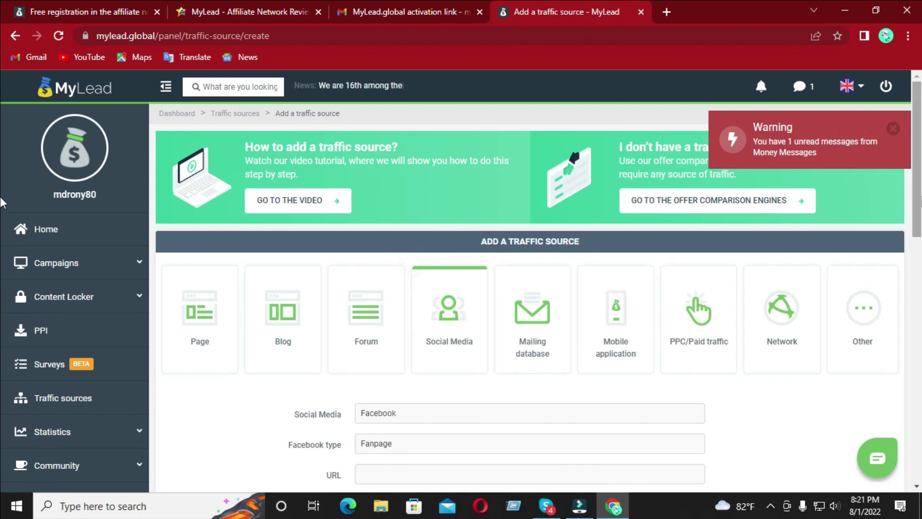
scroll(398, 336, "down", 2)
left_click(390, 332)
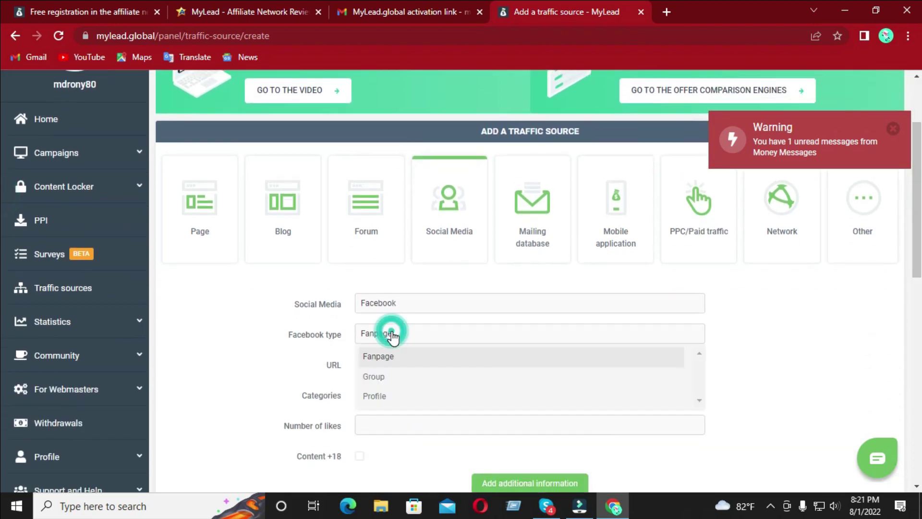
left_click(379, 377)
left_click(406, 367)
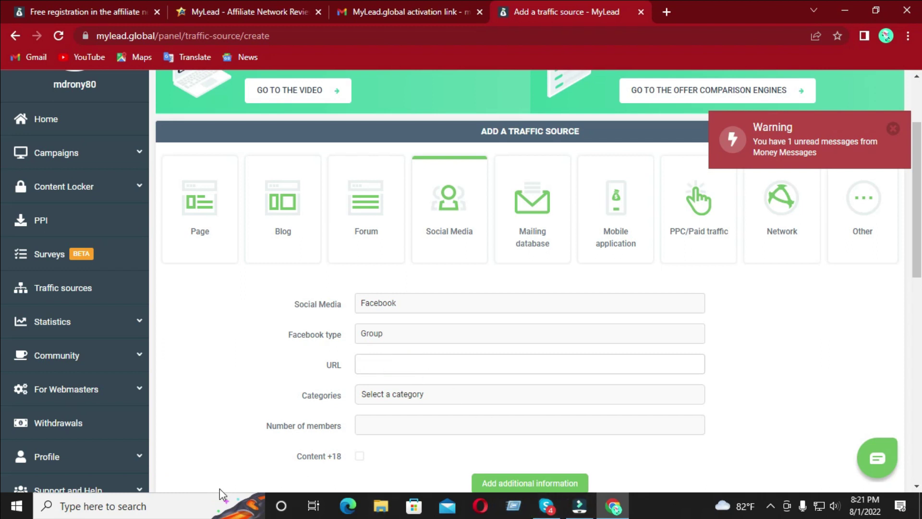
- Minimize MyLead and open a second, maximized Chrome window loading facebook.com
left_click(849, 11)
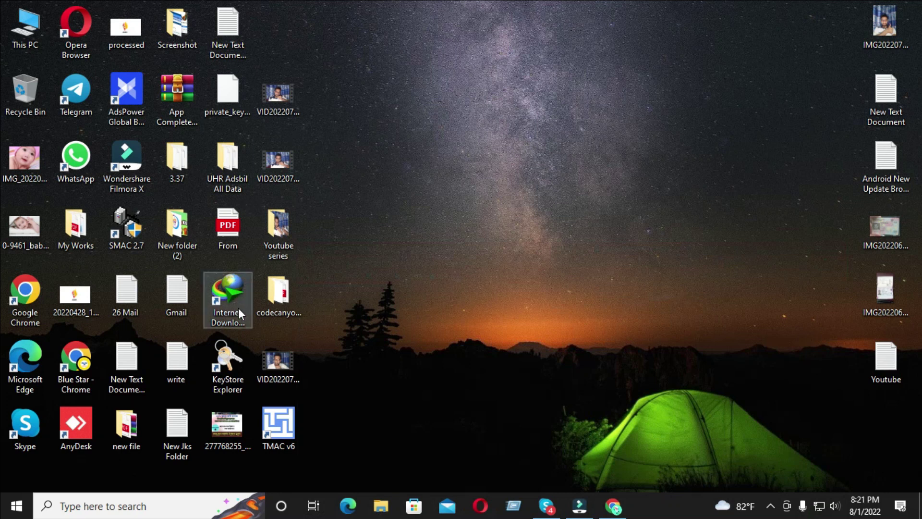
double_click(74, 355)
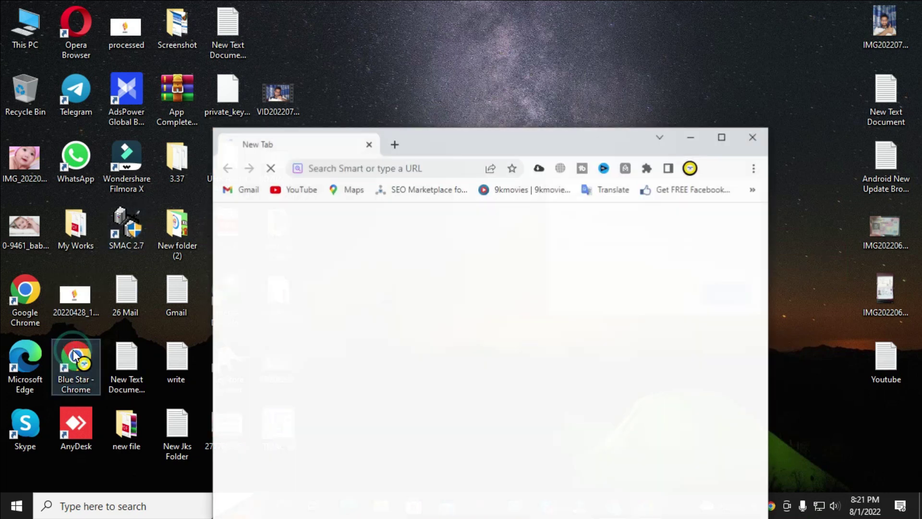
left_click(351, 163)
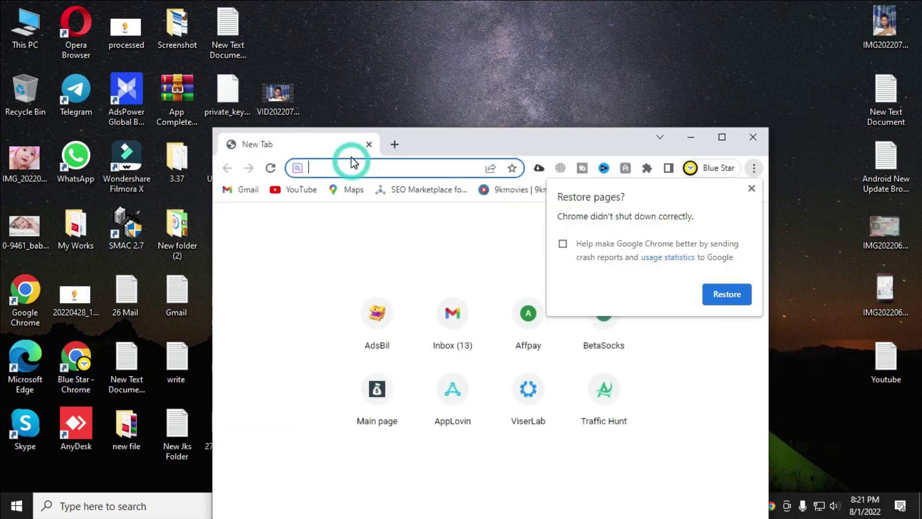
type("fa")
key("Return")
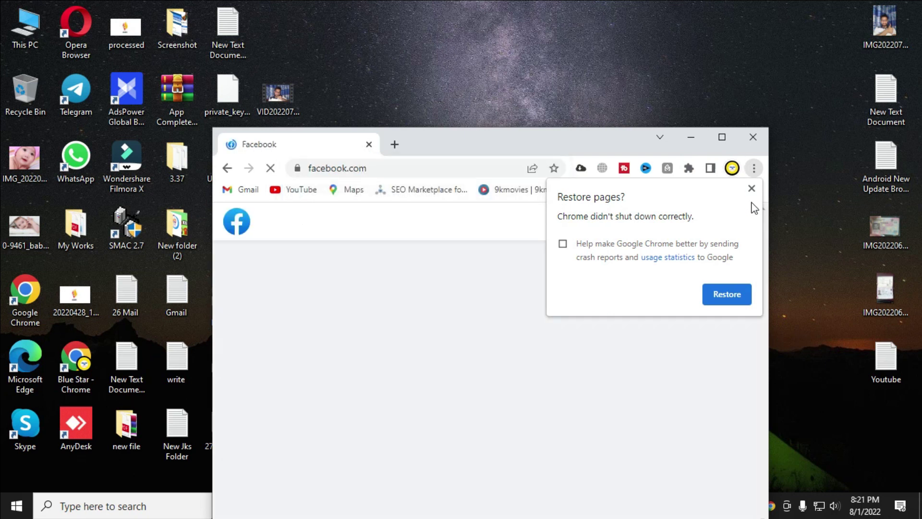
left_click(751, 189)
left_click(721, 137)
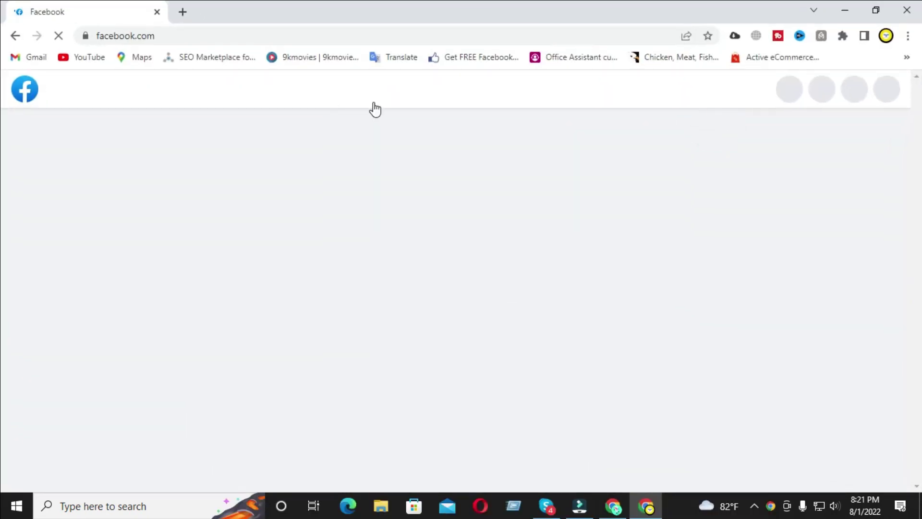
left_click(142, 86)
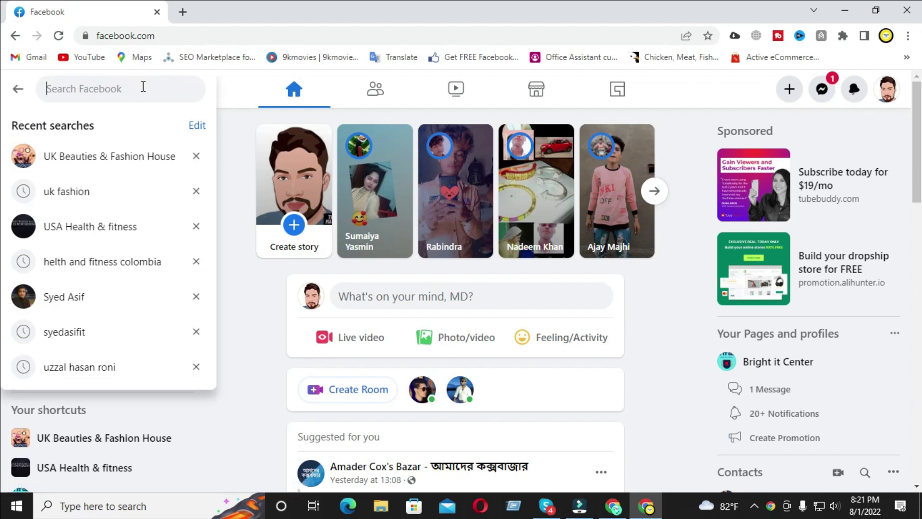
left_click(117, 222)
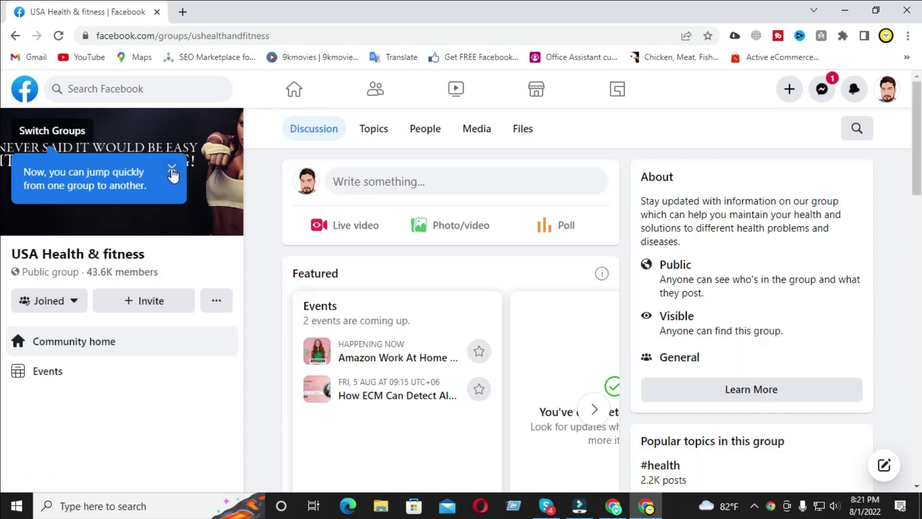
left_click(171, 168)
scroll(78, 281, "down", 5)
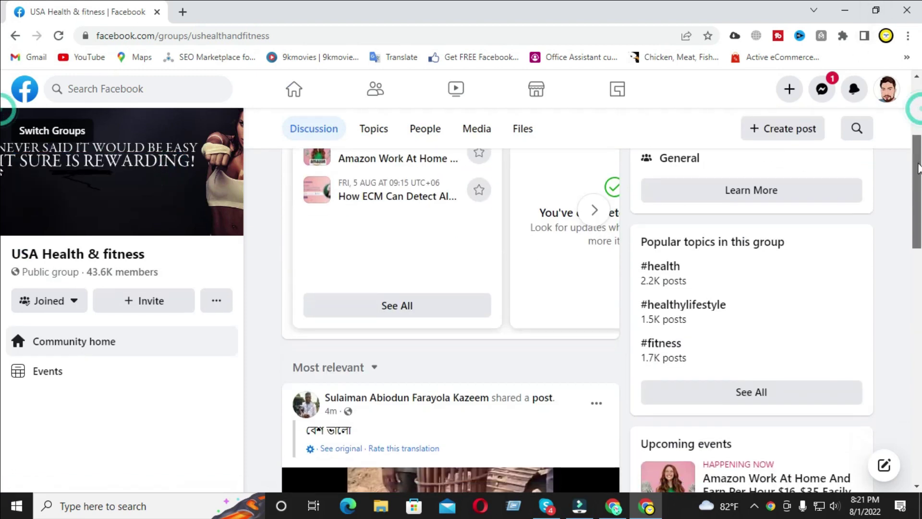
scroll(78, 281, "up", 5)
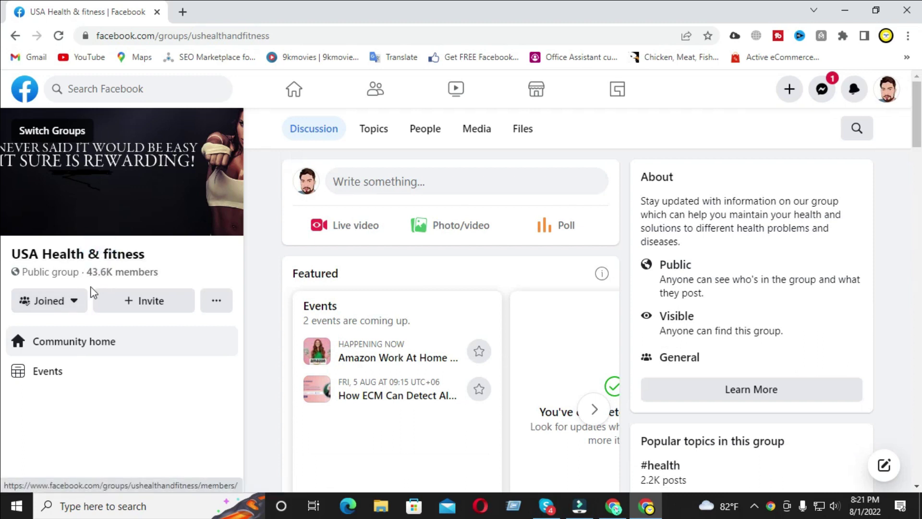
left_click(75, 302)
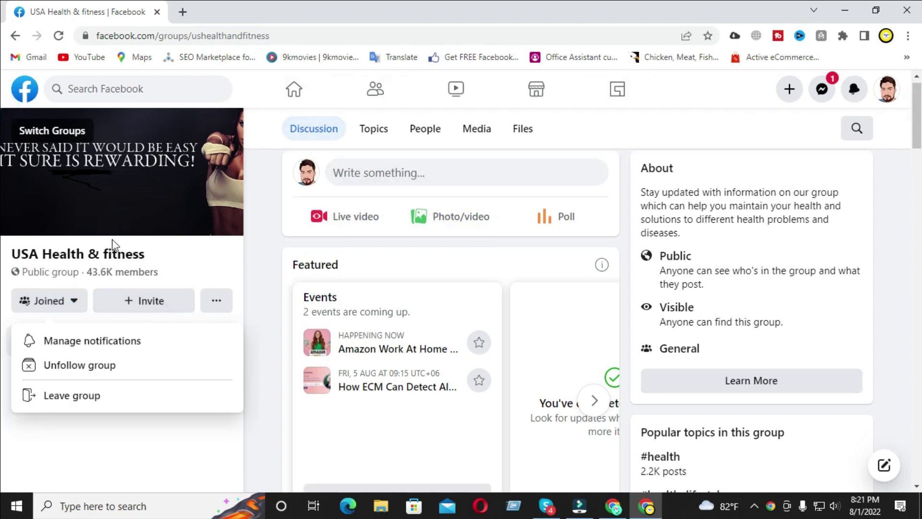
left_click(72, 264)
left_click(75, 249)
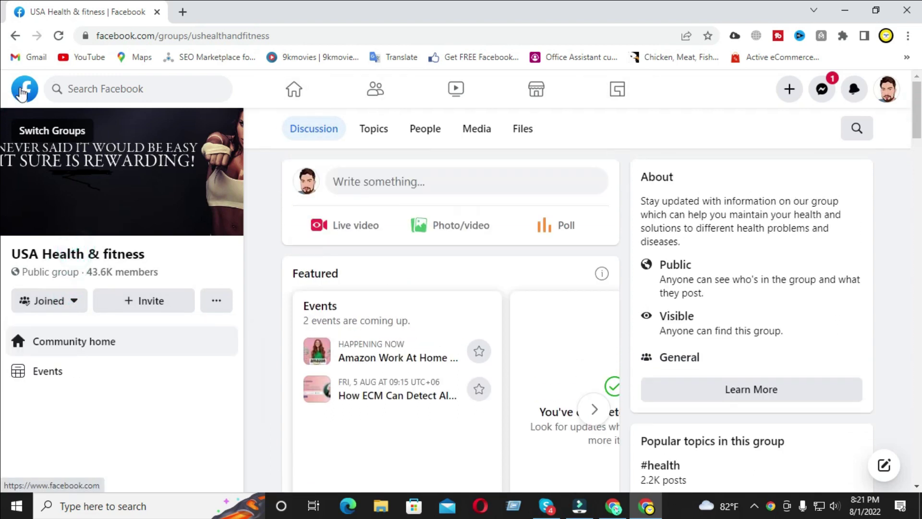
left_click(24, 89)
left_click(100, 87)
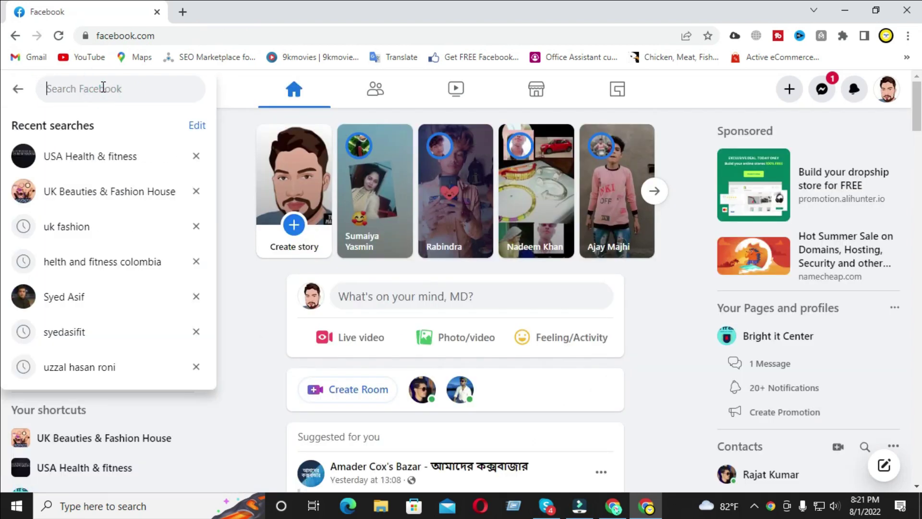
- Search Facebook for 'USA Weight Loss' and join the Weight Loss USA us group
type("USA")
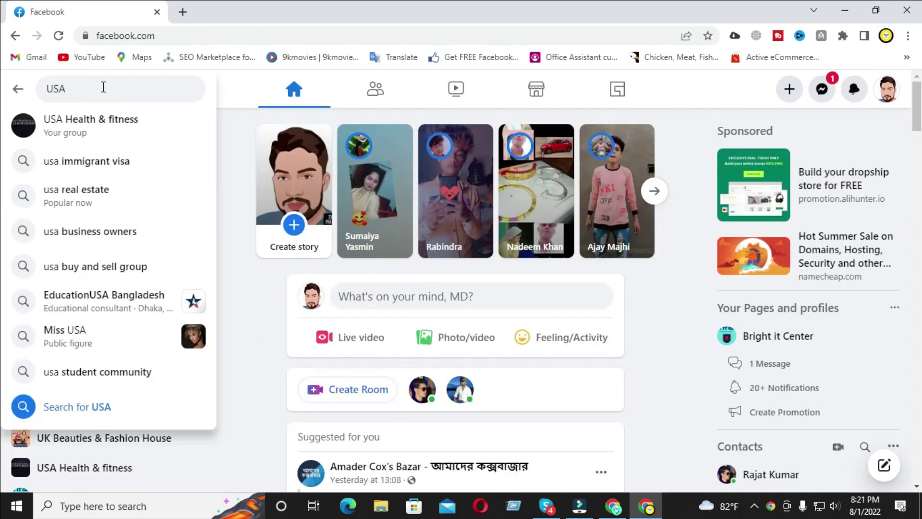
type(" Weight Loss")
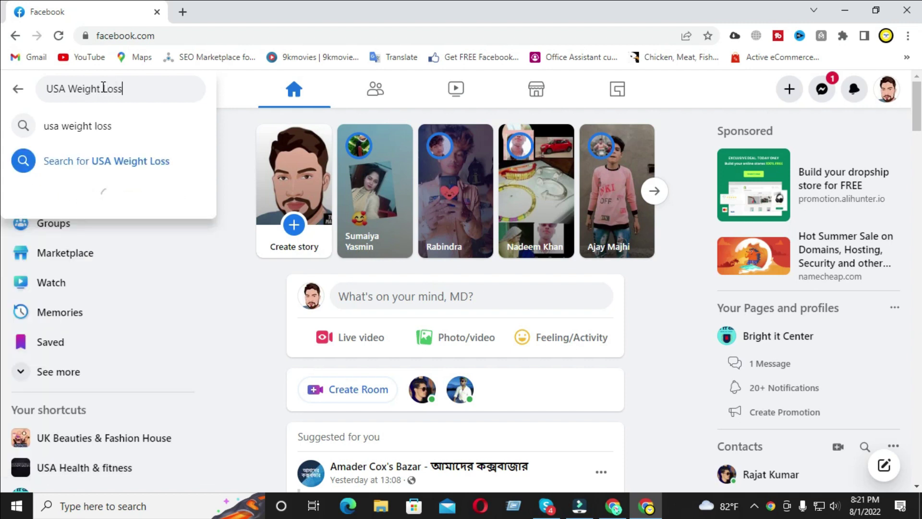
key("Return")
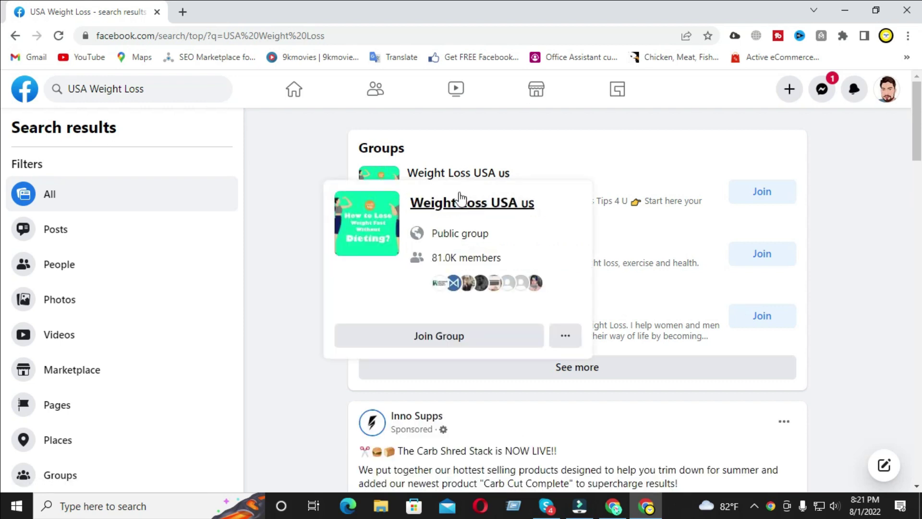
left_click(476, 174)
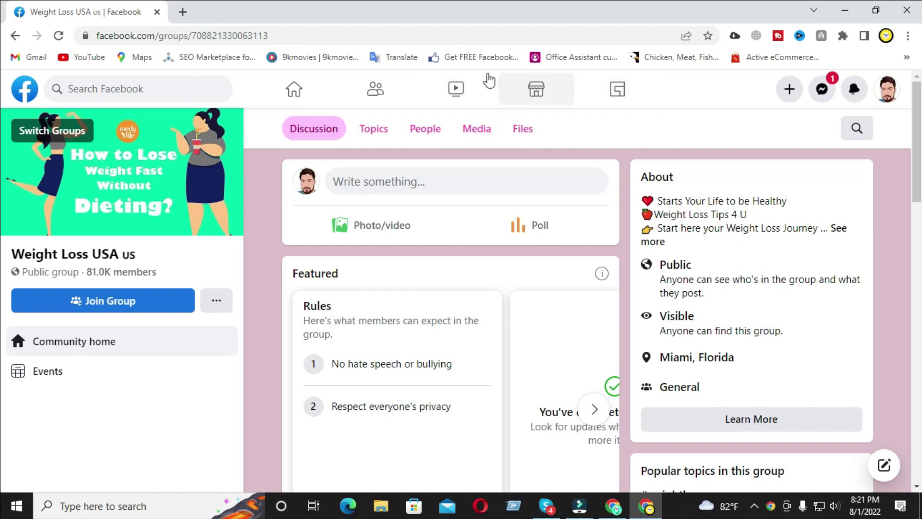
left_click(143, 294)
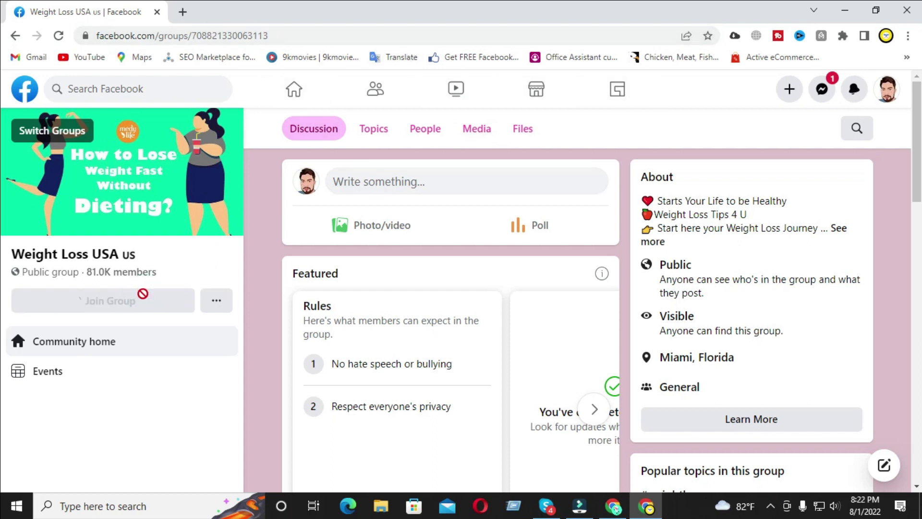
- Copy the group page's full address and minimize the Facebook window
left_click(305, 36)
double_click(304, 36)
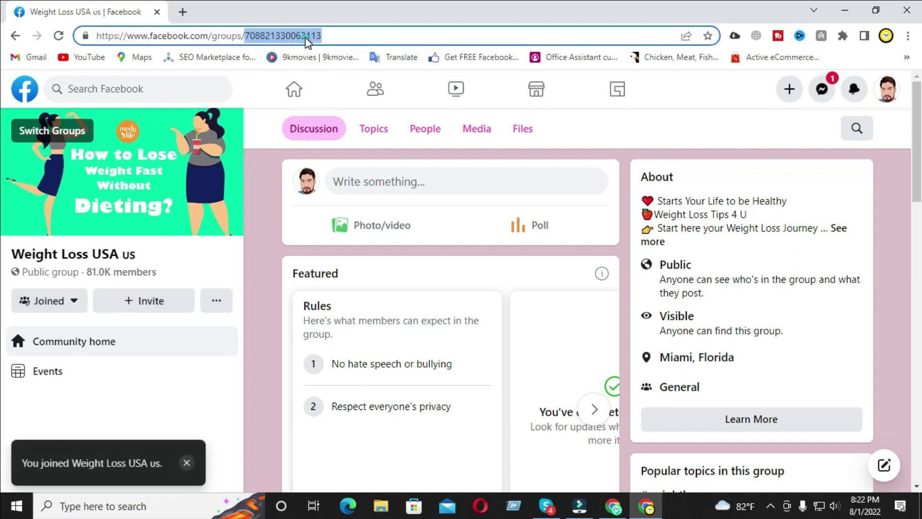
triple_click(348, 36)
right_click(218, 33)
left_click(252, 107)
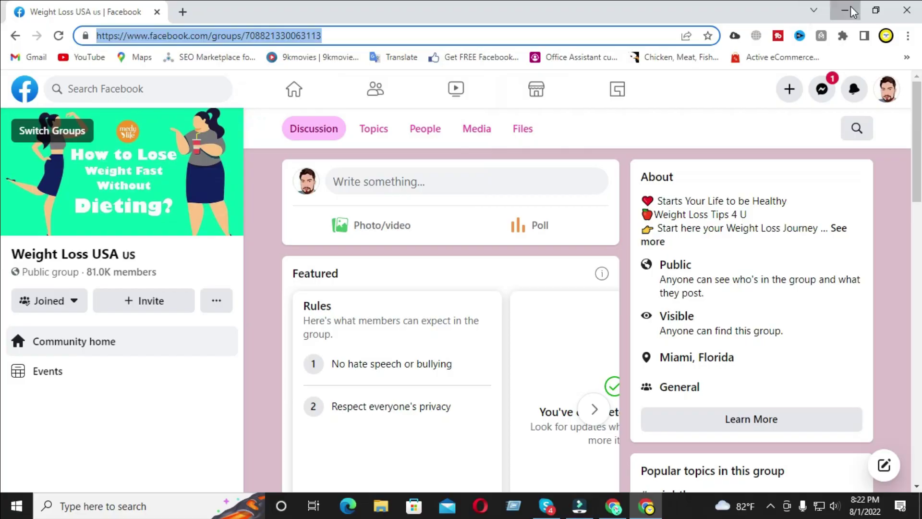
left_click(846, 10)
- Paste the Weight Loss USA us group URL into the URL field and open the Categories chooser
left_click(624, 504)
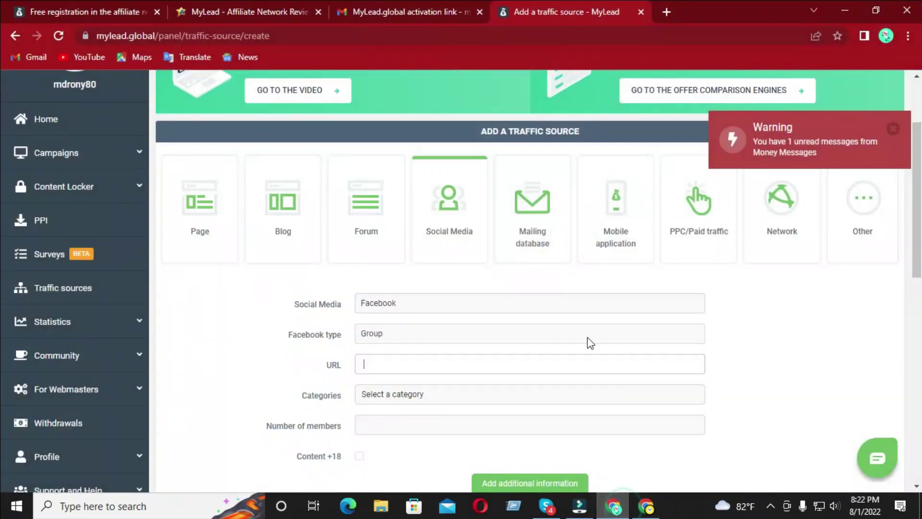
left_click(439, 367)
key("ctrl+v")
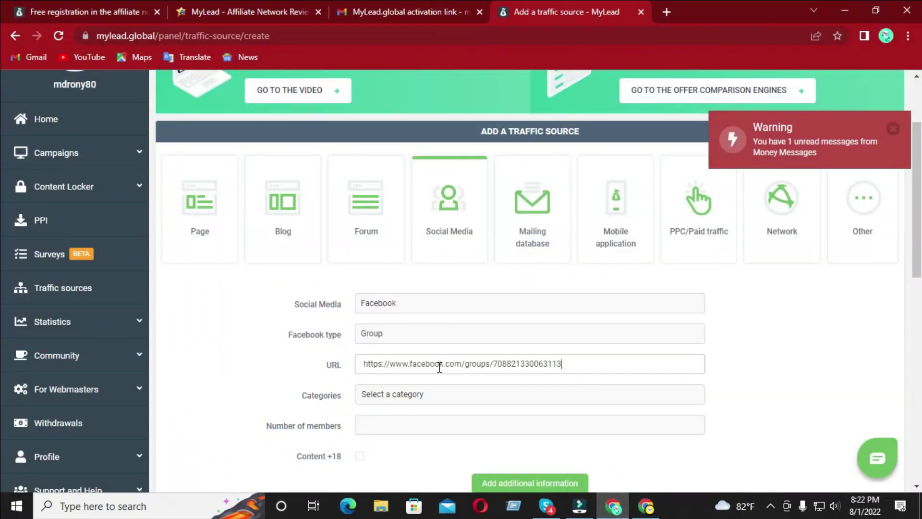
scroll(438, 372, "up", 2)
scroll(912, 273, "down", 3)
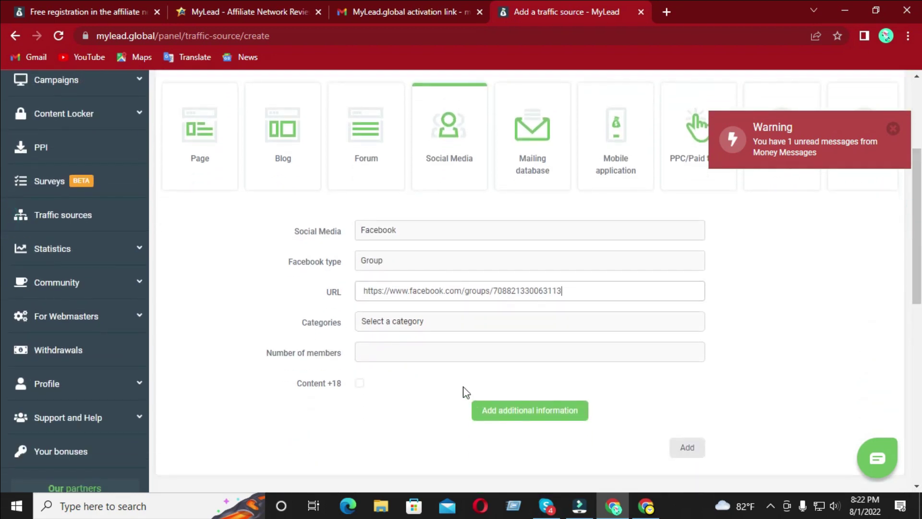
left_click(430, 325)
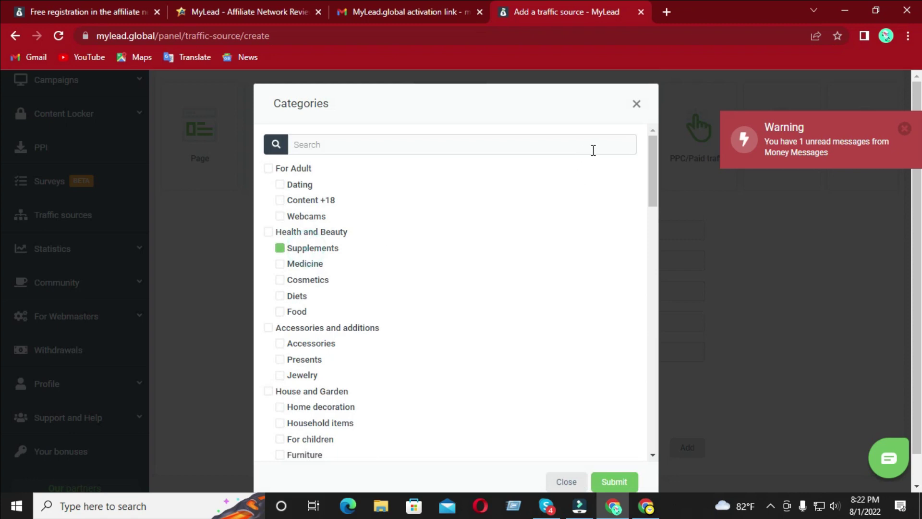
- Tick Medicine, Diets and Food alongside Supplements and submit the four categories
scroll(657, 158, "down", 2)
mouse_move(658, 173)
left_mouse_down()
mouse_move(663, 200)
mouse_move(661, 184)
left_mouse_up()
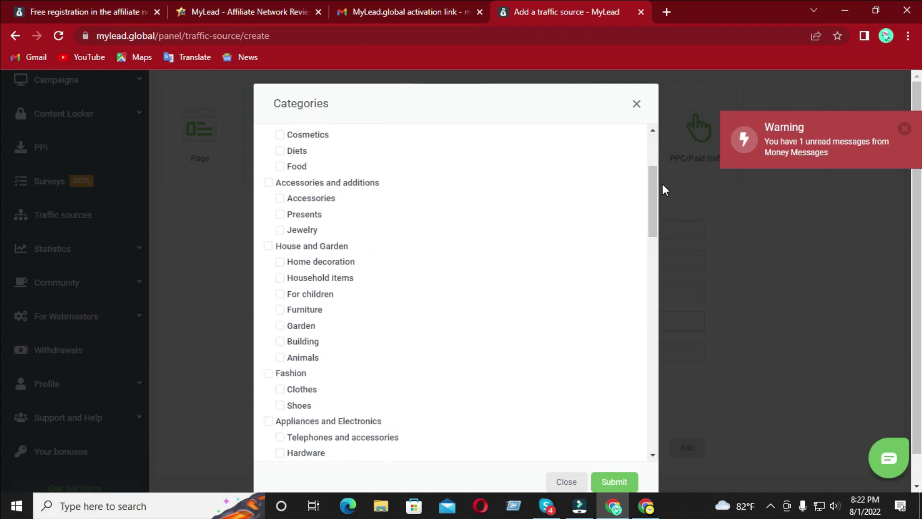
left_click(295, 167)
left_click(297, 151)
left_click_drag(653, 214, 662, 194)
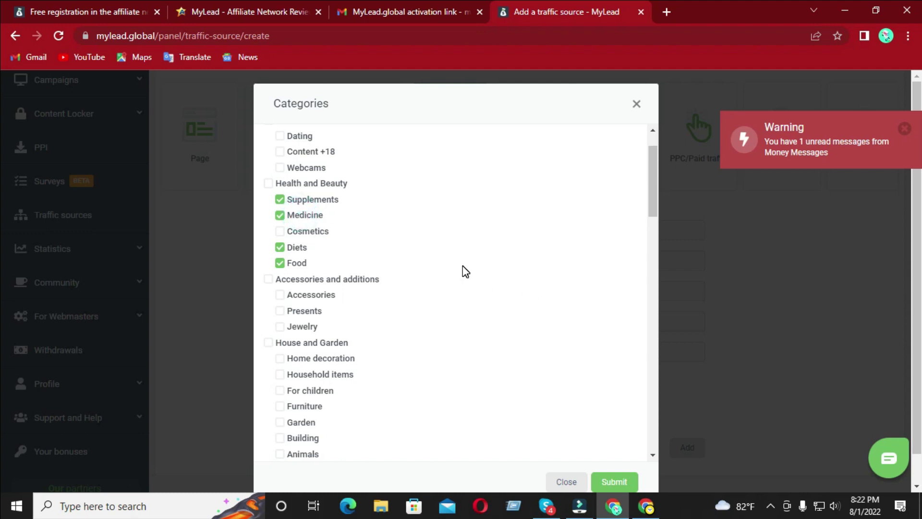
mouse_move(650, 195)
left_mouse_down()
mouse_move(665, 420)
mouse_move(659, 207)
left_mouse_up()
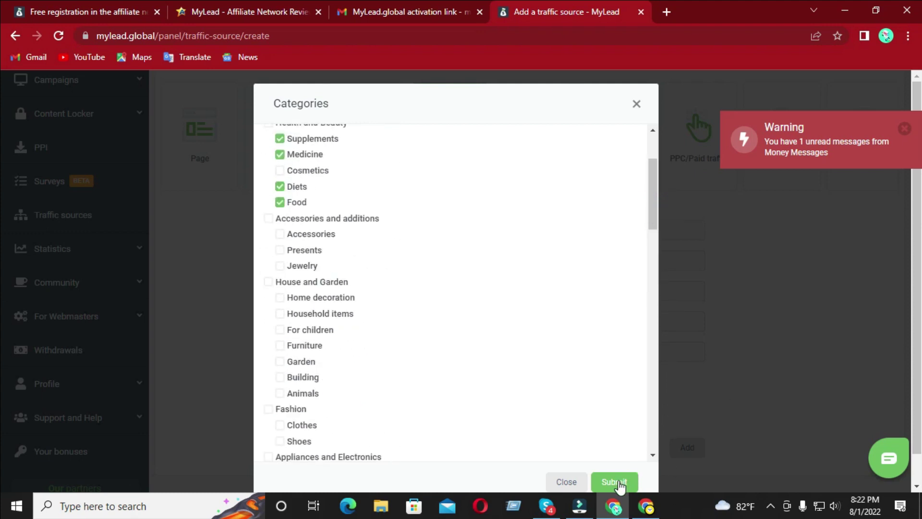
left_click(615, 482)
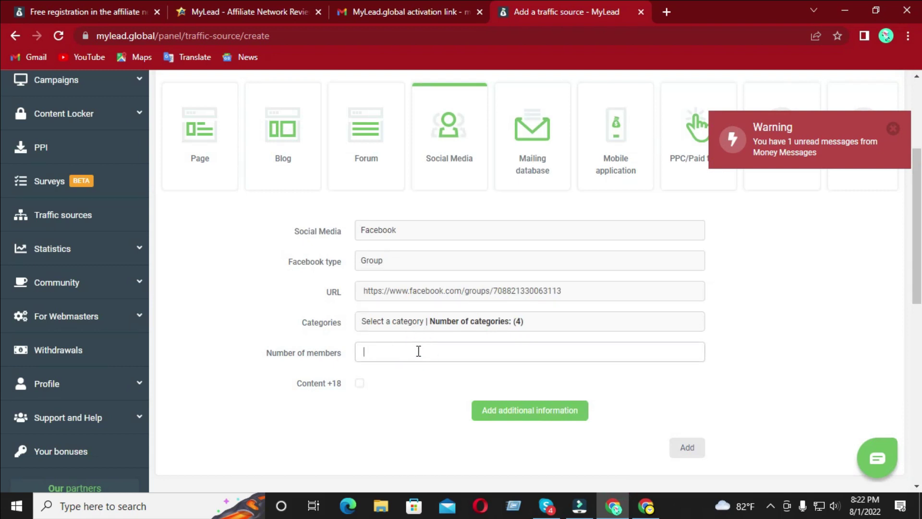
- Tick Content +18, clear the Number of members field, and switch to the Facebook group window
scroll(418, 351, "up", 4)
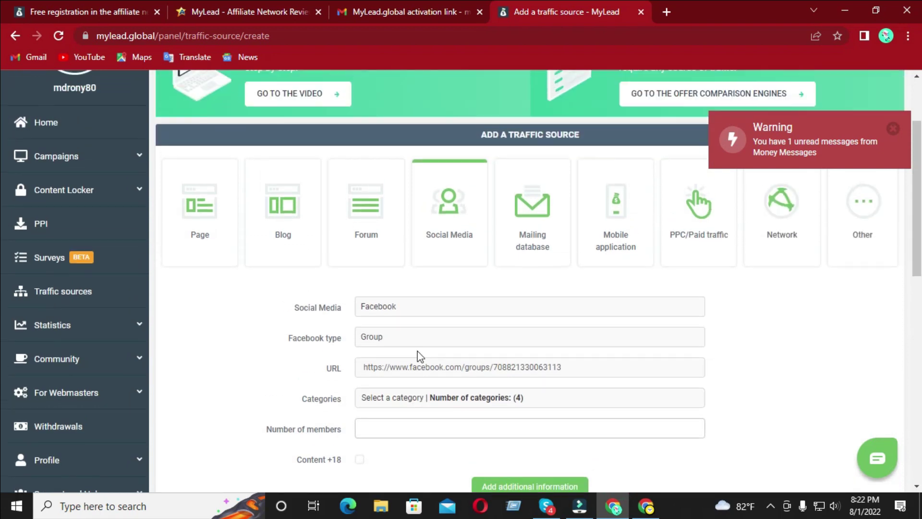
type("4")
scroll(384, 370, "down", 3)
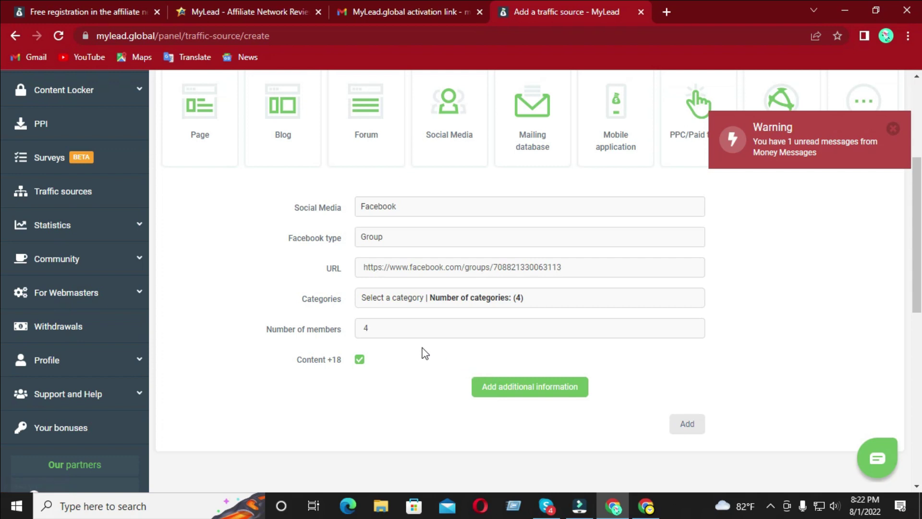
double_click(386, 328)
scroll(380, 331, "down", 1)
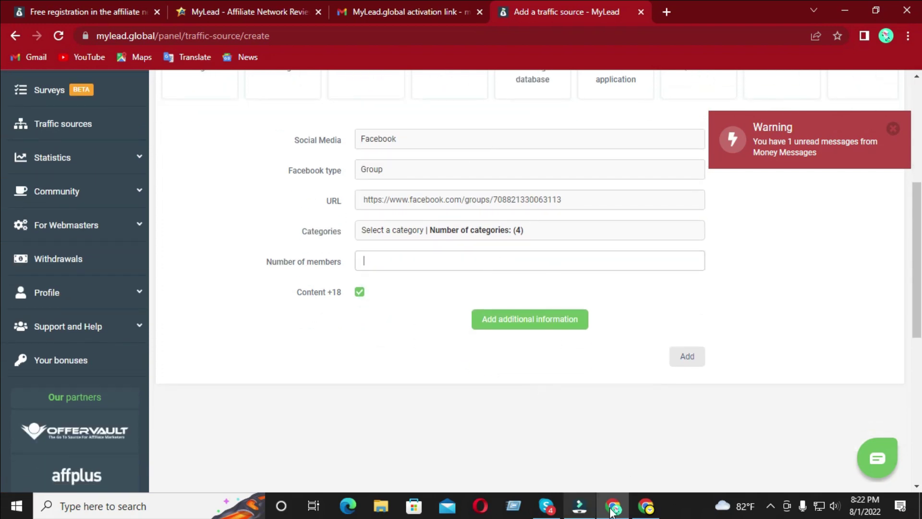
left_click(647, 506)
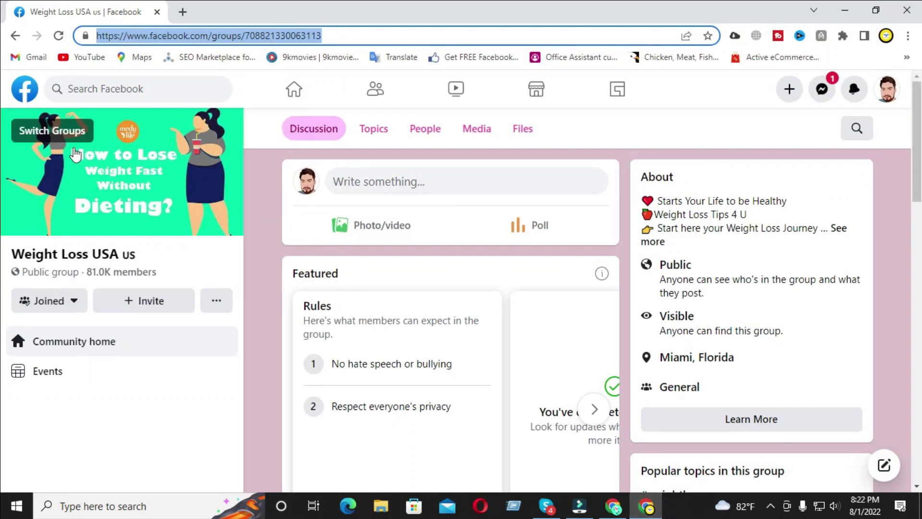
- Copy the group's '81.0K members' figure and return to the MyLead form
scroll(171, 274, "down", 1)
left_click_drag(169, 272, 90, 270)
right_click(101, 272)
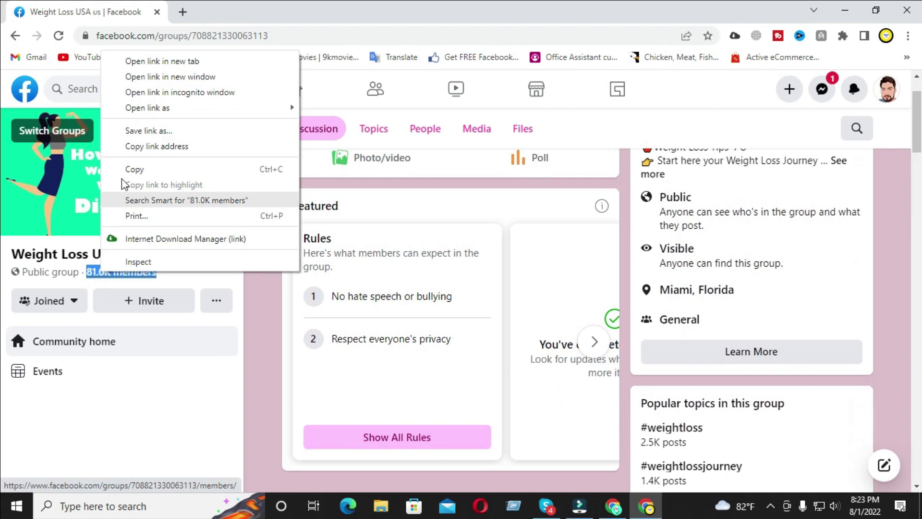
left_click(136, 169)
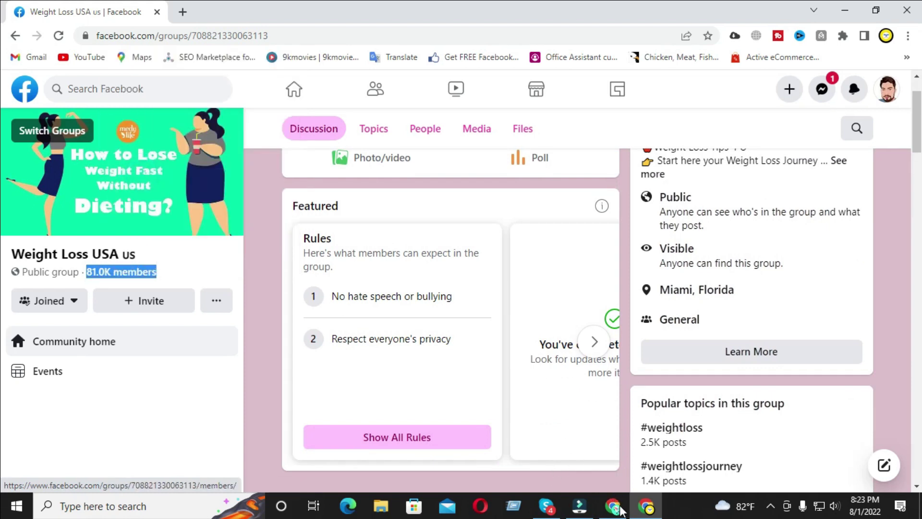
left_click(615, 507)
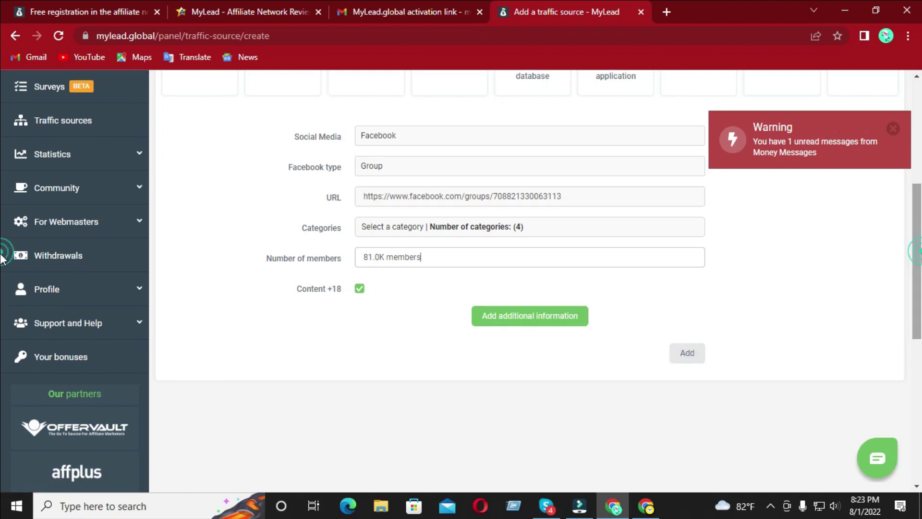
- Fix the member count to the numeric 81000 and submit, which reports the URL already used
left_click(685, 354)
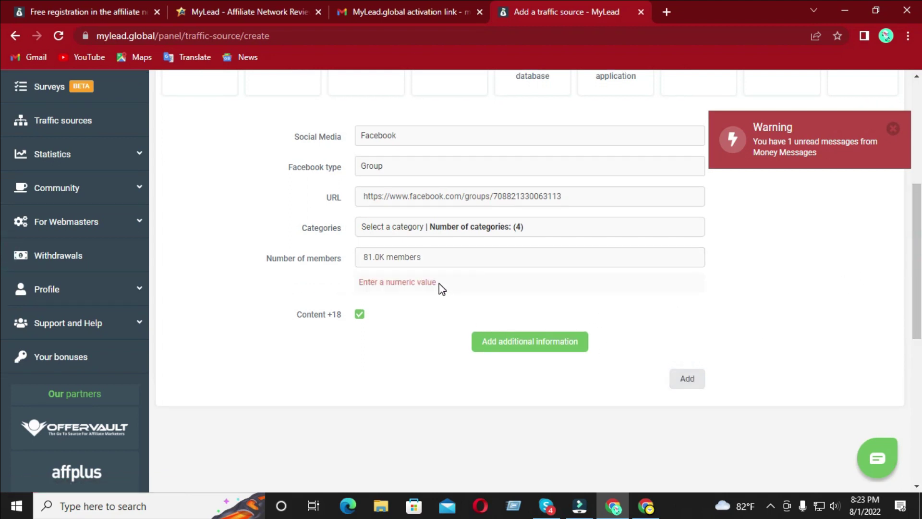
left_click(431, 257)
key("BackSpace")
key("BackSpace")
key("BackSpace")
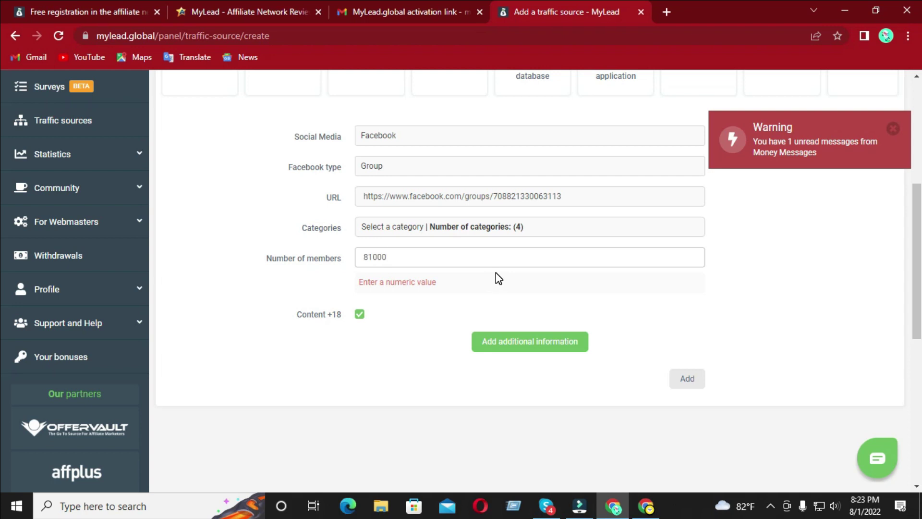
left_click(692, 381)
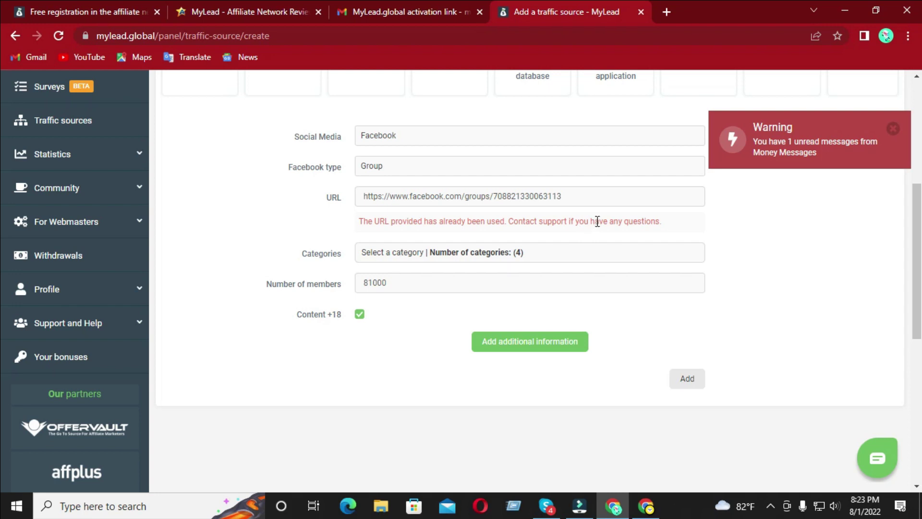
- Clear the used URL in MyLead and copy the Weight Loss USA Facebook group's web address
triple_click(592, 189)
key("BackSpace")
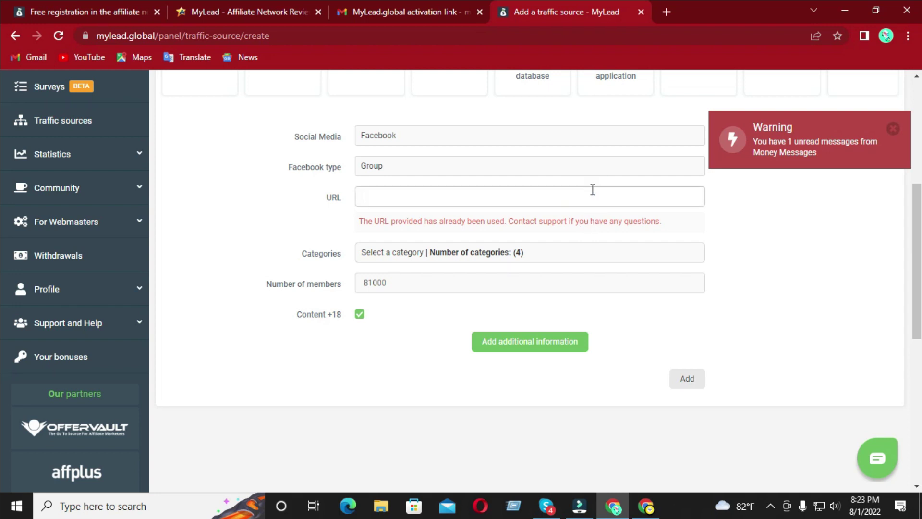
left_click(612, 508)
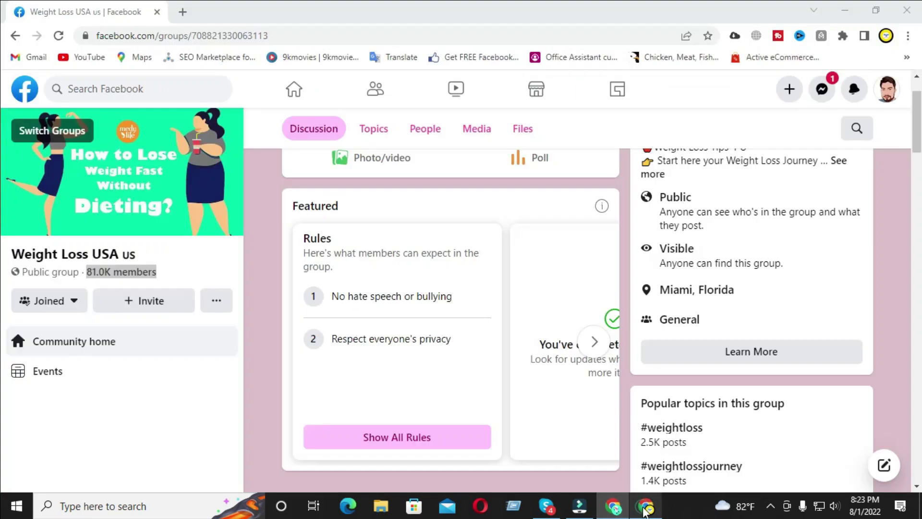
left_click(15, 35)
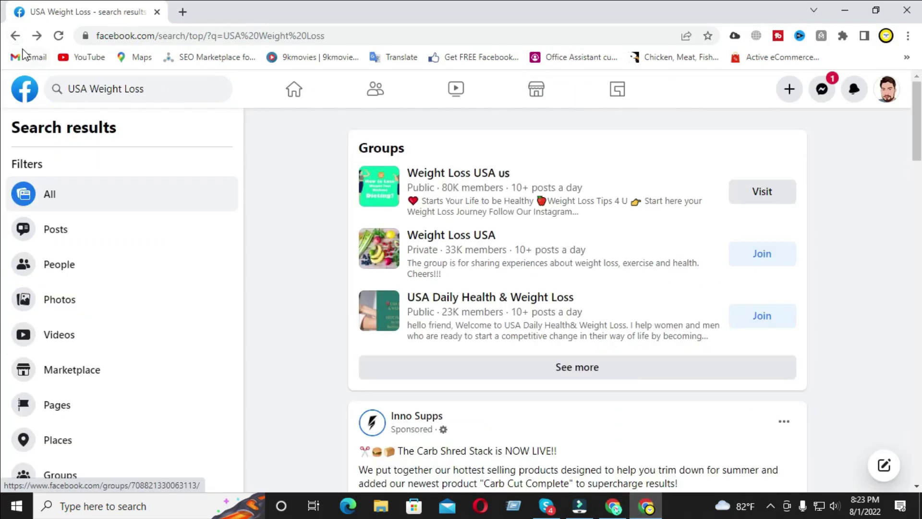
left_click(457, 237)
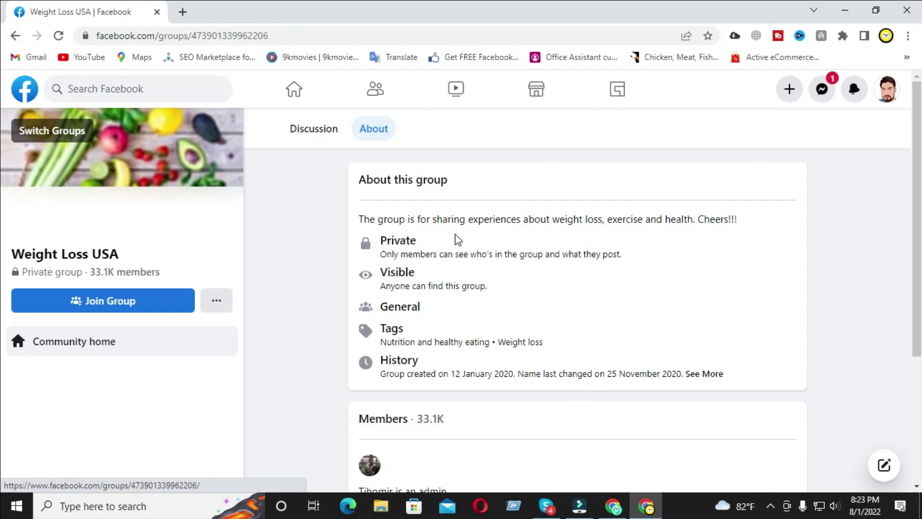
left_click(292, 37)
right_click(288, 35)
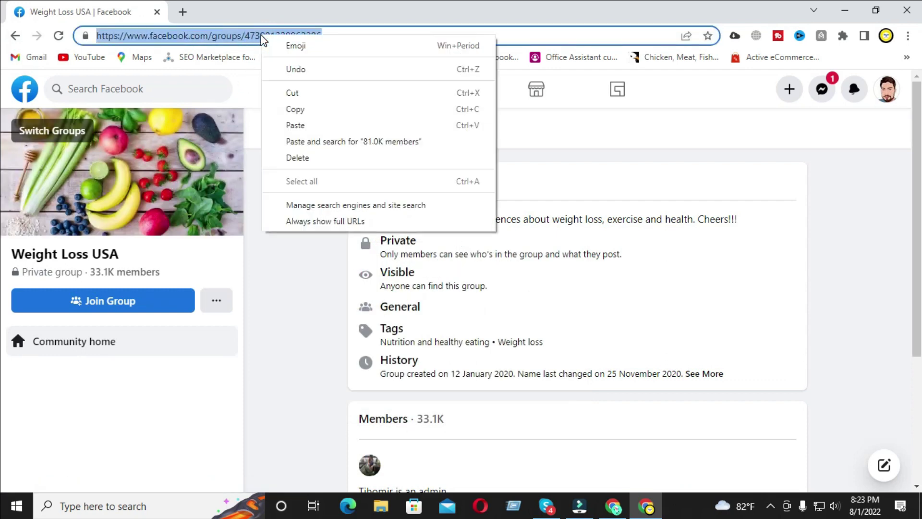
left_click(308, 116)
- Paste the Weight Loss USA group URL into MyLead and add it as a traffic source
left_click(612, 506)
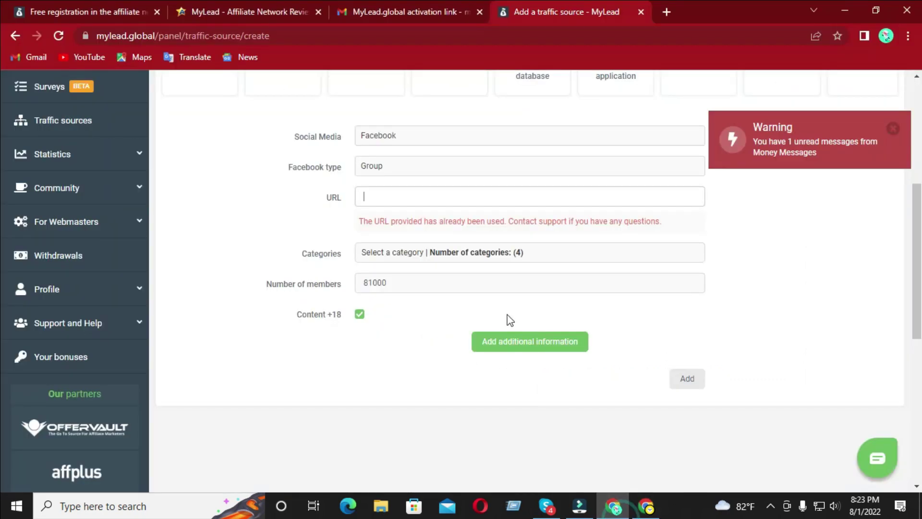
key("ctrl+v")
left_click(682, 380)
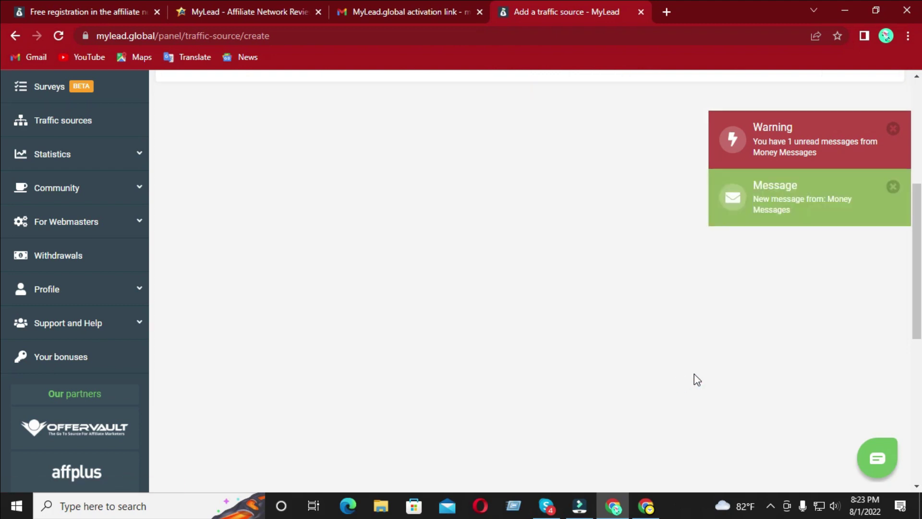
left_click(892, 129)
scroll(915, 192, "up", 5)
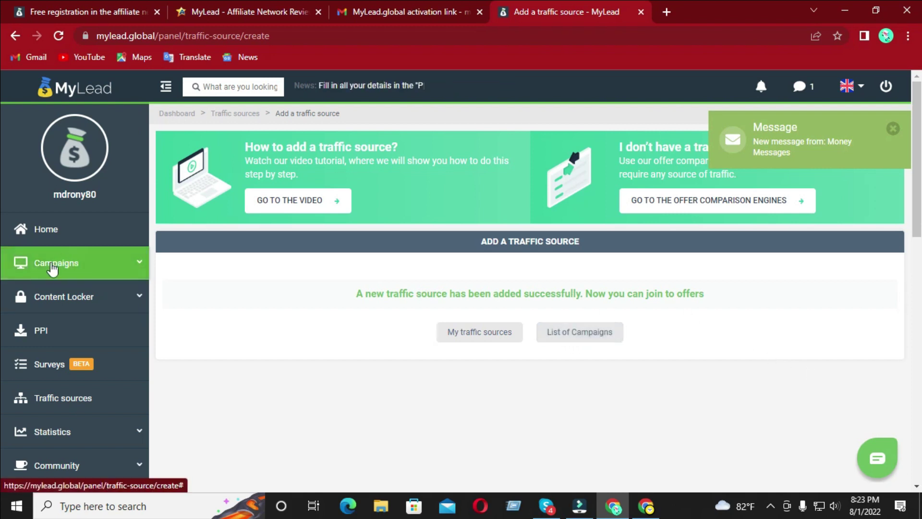
- Open the List of Campaigns and filter it to Supplements, Medicine, Diets and Food
left_click(50, 271)
left_click(62, 294)
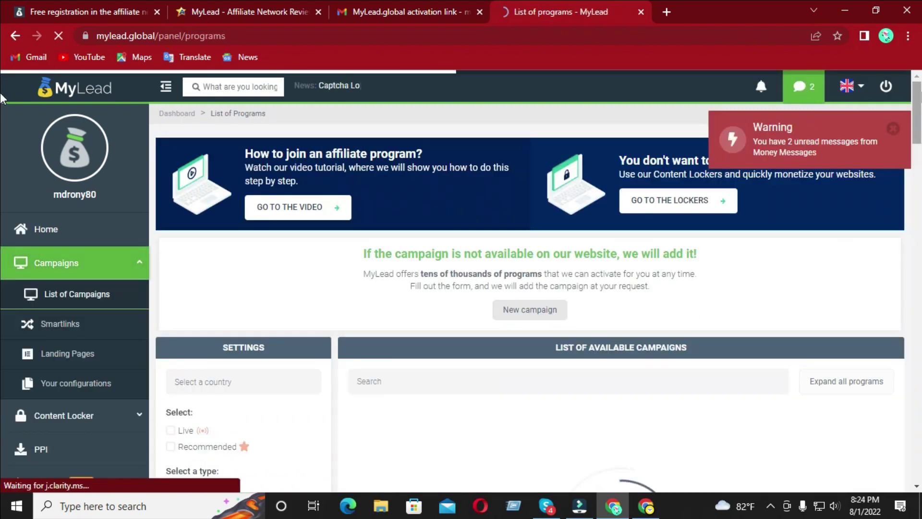
scroll(1, 98, "down", 3)
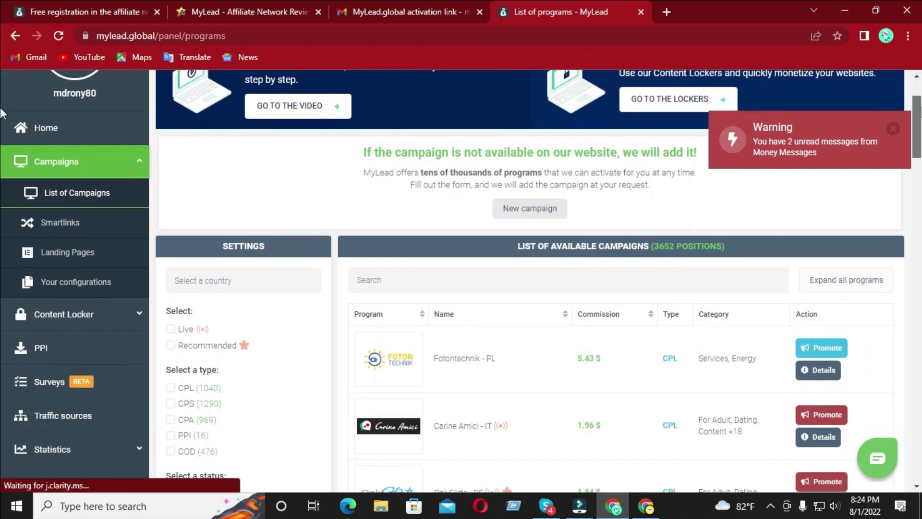
scroll(2, 118, "down", 2)
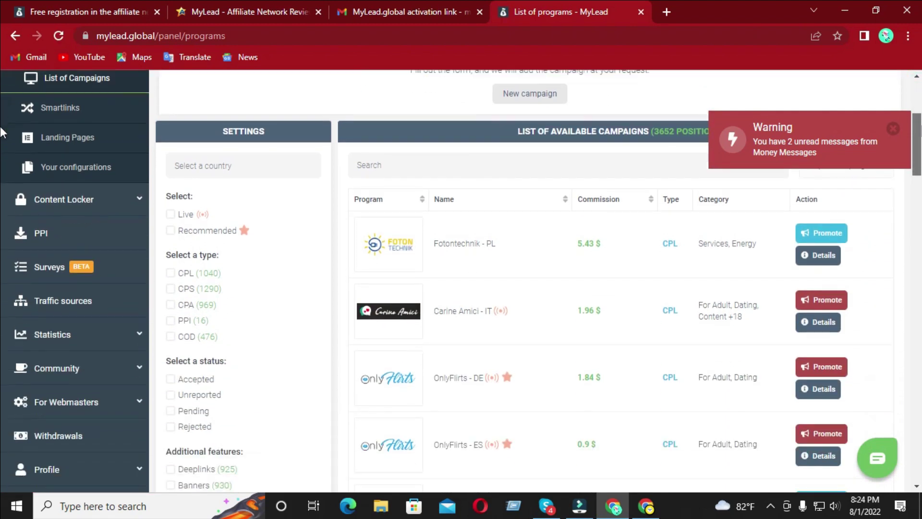
scroll(2, 132, "down", 4)
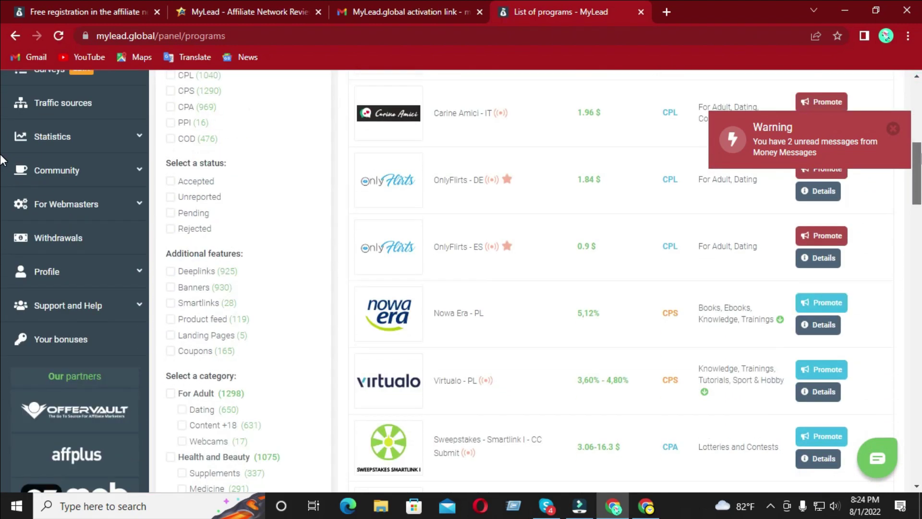
scroll(1, 160, "down", 2)
left_click(224, 381)
left_click(199, 397)
left_click(200, 428)
left_click(202, 444)
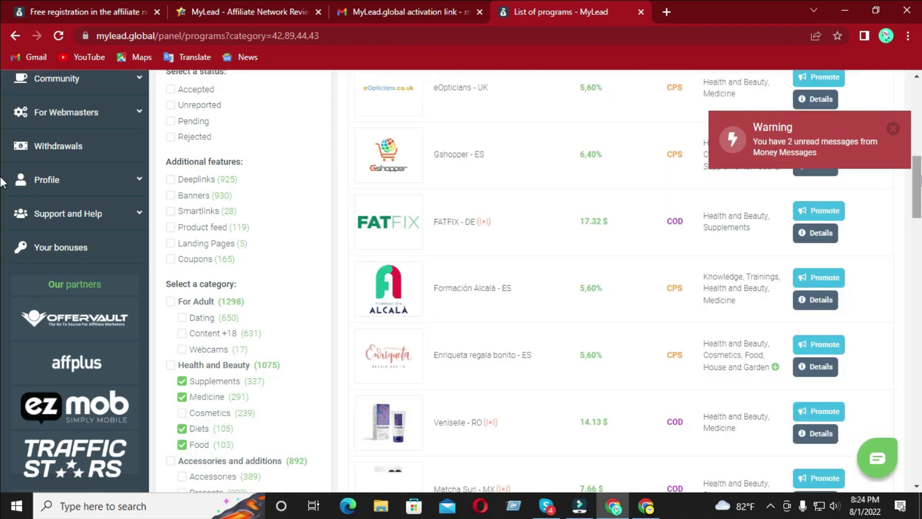
- Find Matcha Suri - MX in the filtered campaign list and open its program page
scroll(2, 182, "up", 7)
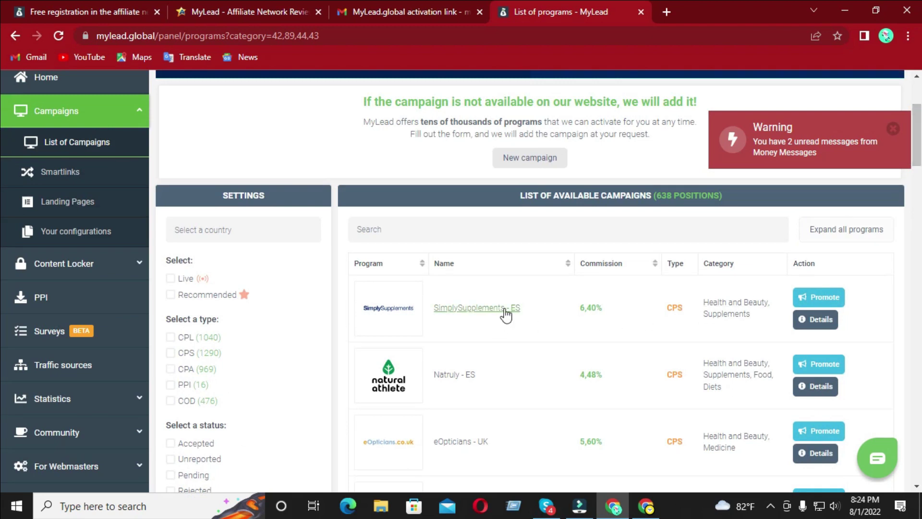
scroll(2, 137, "down", 2)
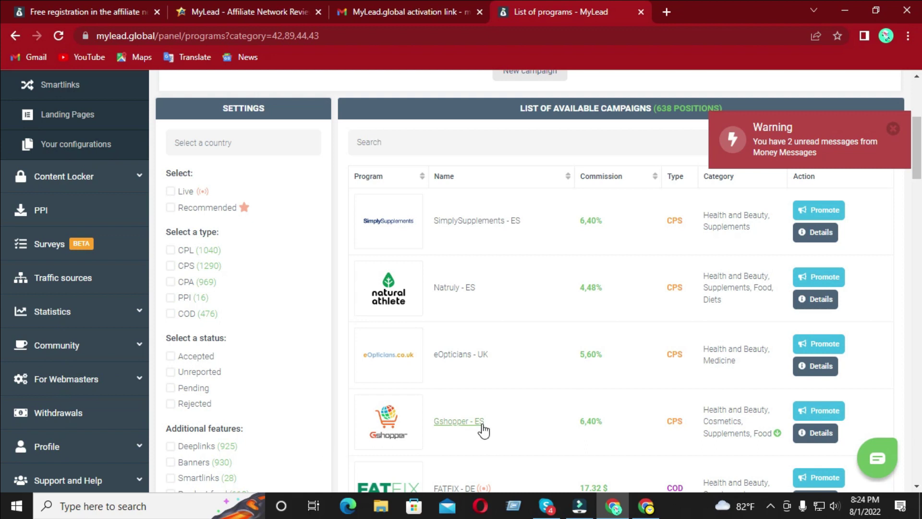
scroll(2, 187, "down", 4)
scroll(2, 187, "down", 3)
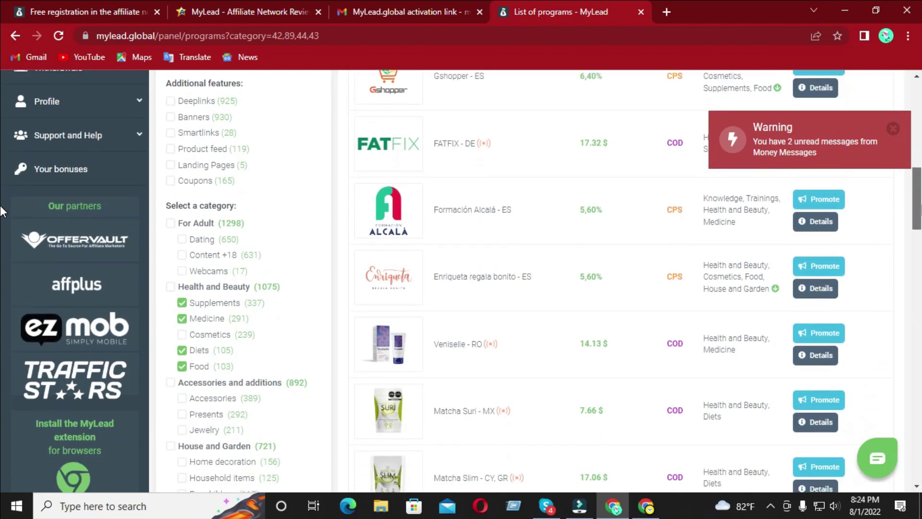
scroll(2, 212, "down", 2)
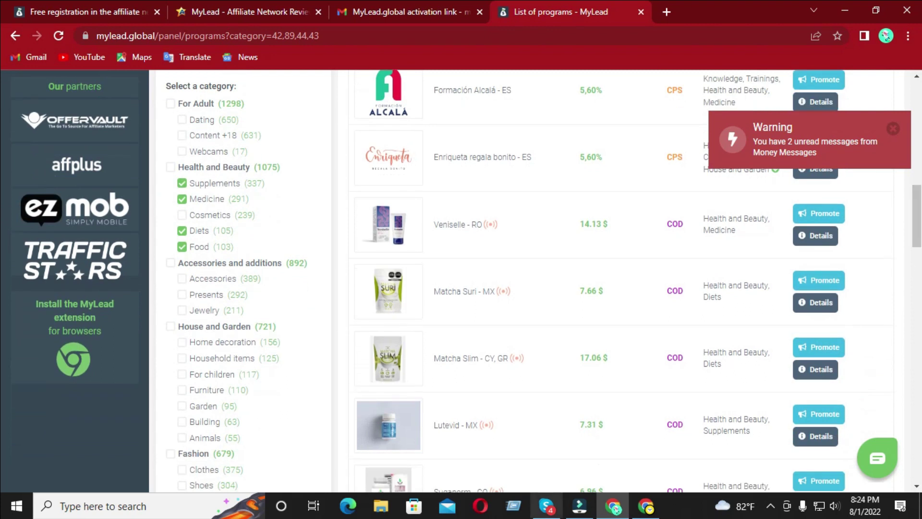
left_click(464, 291)
- Go to the Matcha Suri - MX Configurations section and start the URL address verification with CHECK
scroll(2, 262, "down", 10)
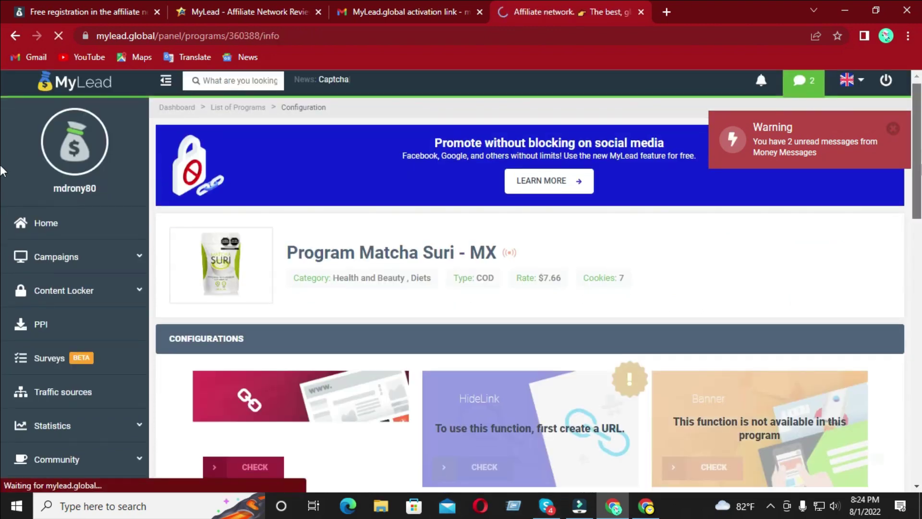
scroll(918, 330, "down", 2)
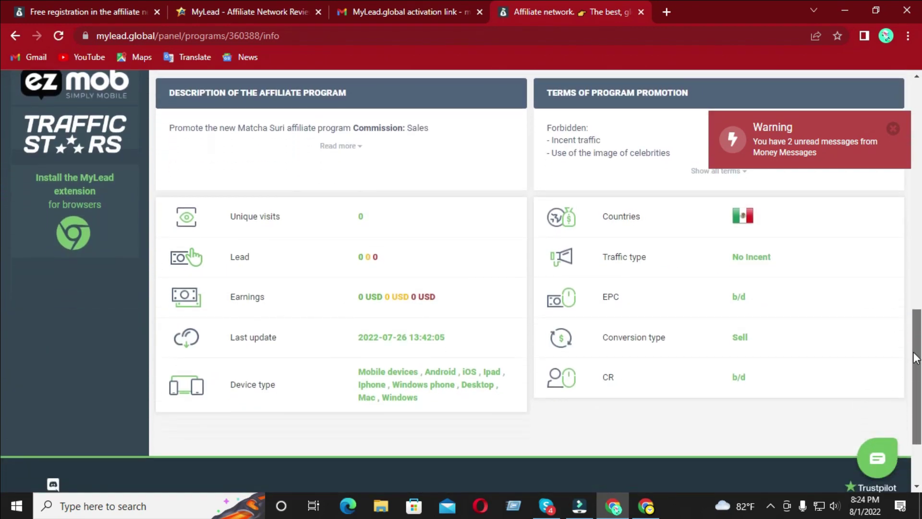
mouse_move(741, 217)
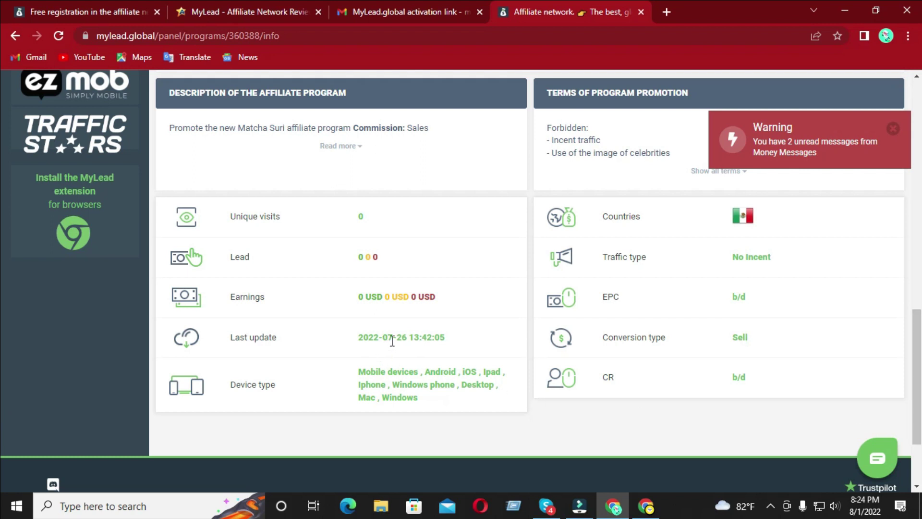
left_click_drag(915, 336, 2, 233)
scroll(3, 233, "up", 3)
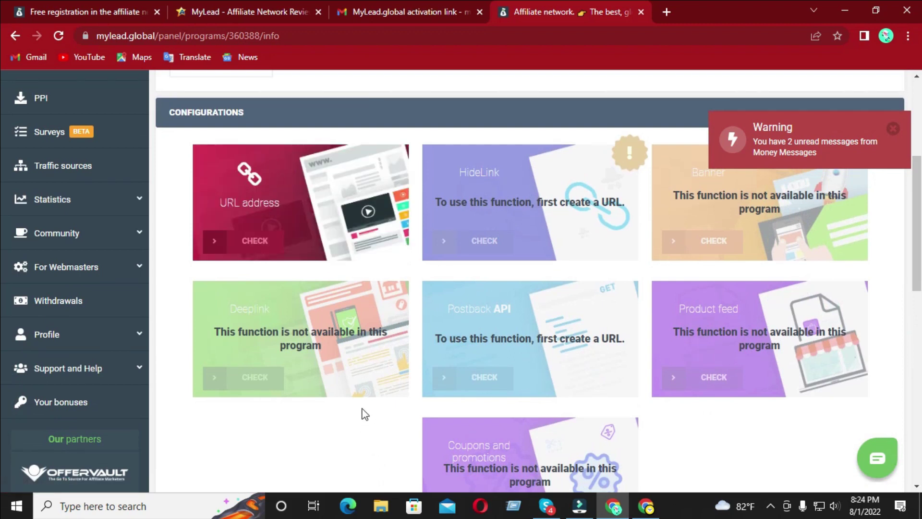
left_click(257, 241)
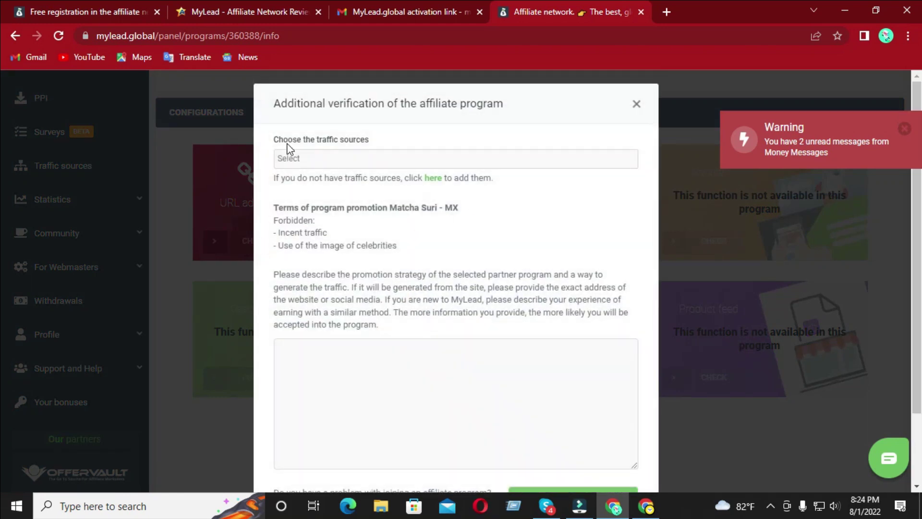
- Choose the facebook.com group as traffic source and begin the description 'Dear Sir, please I want to Run this...'
left_click(341, 155)
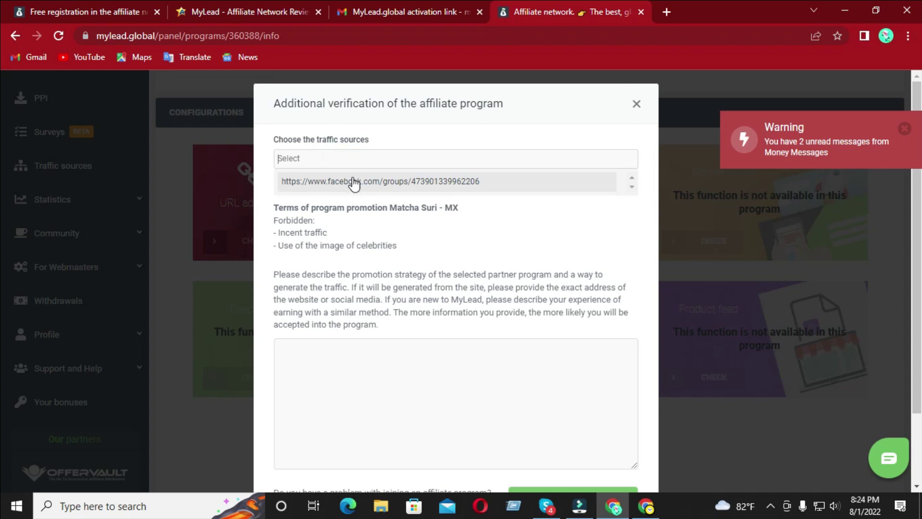
left_click(353, 181)
left_click(337, 362)
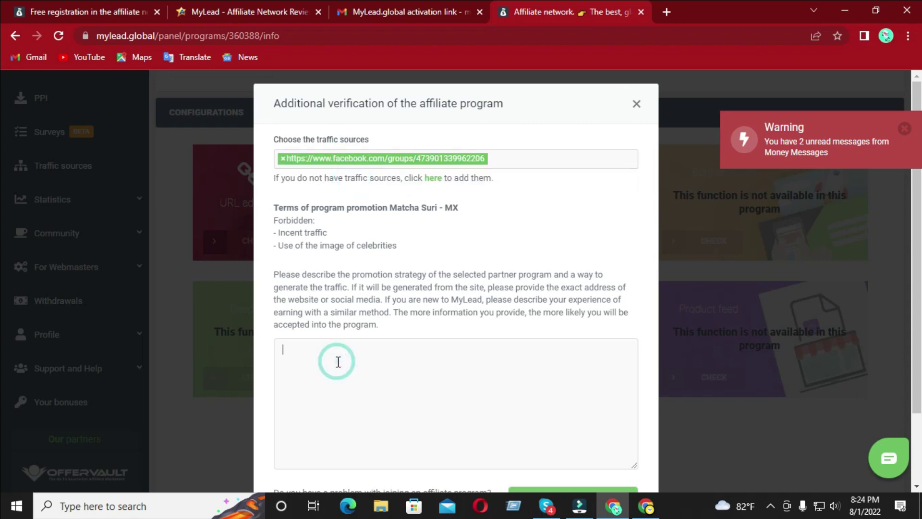
type("Dear ")
type("Si")
type("r , please ")
type("I wa")
type("nt to Run ")
type("this odd")
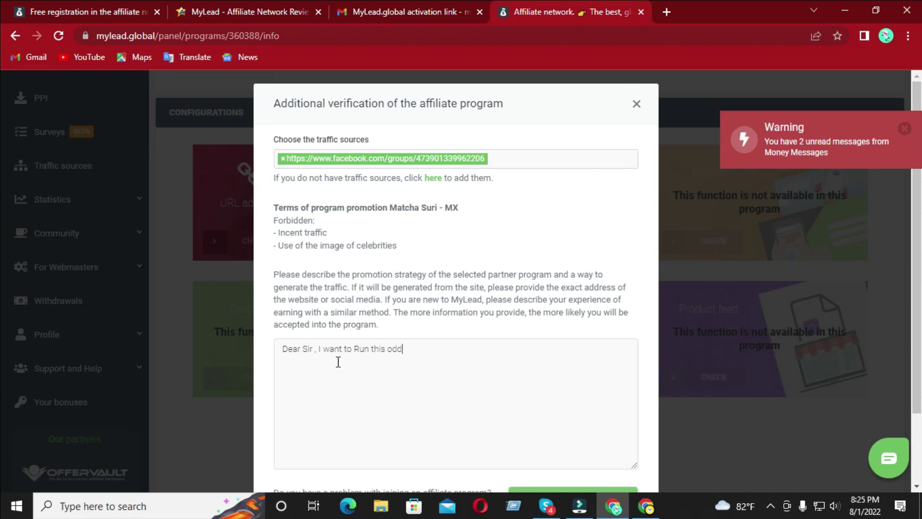
type("ffer")
- Fix the typos so the description continues 'Run this offer, I have Big'
key("BackSpace")
key("BackSpace")
type("offer , Ihave Big")
left_click(415, 349)
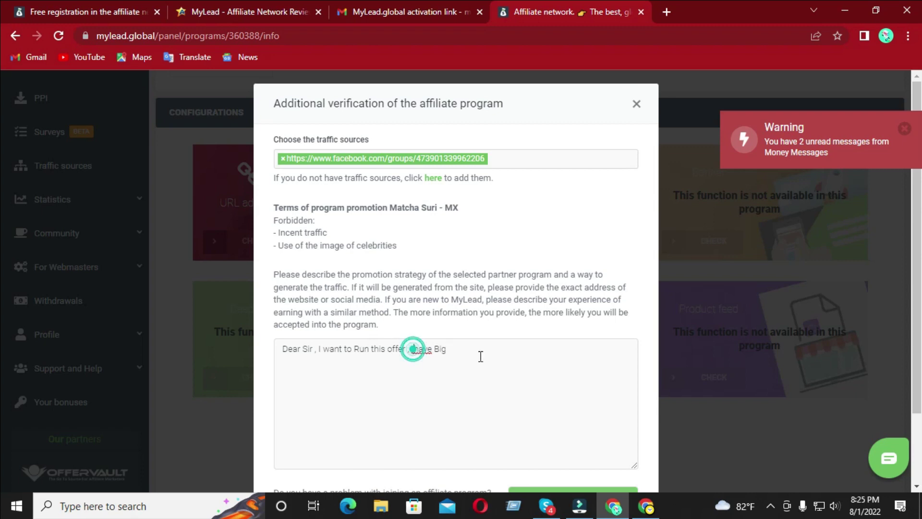
key("Left")
key("Left")
key("BackSpace")
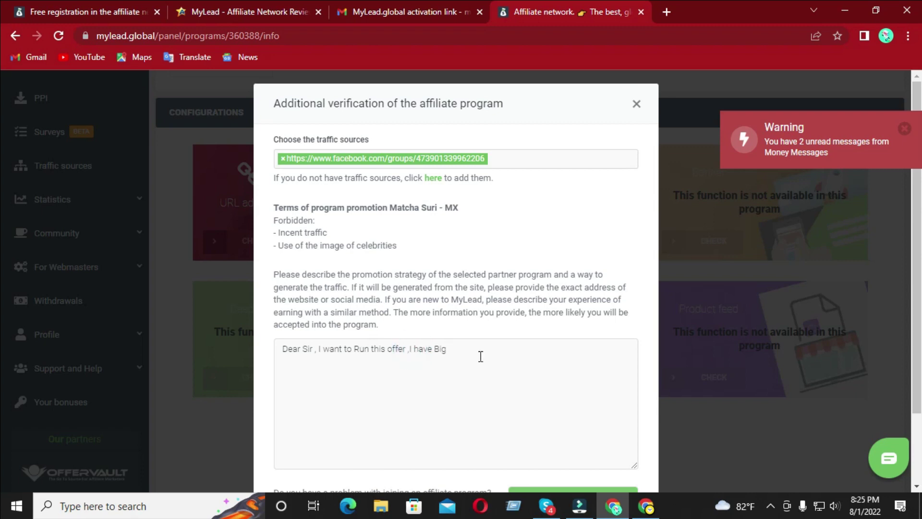
left_click(480, 355)
- Extend the description: 'social Group, I want to Promote this offer with social media group and social paid ads', requesting approval
type("face")
key("BackSpace")
key("BackSpace")
key("BackSpace")
key("BackSpace")
type("social Group")
type(", I want to Promote this")
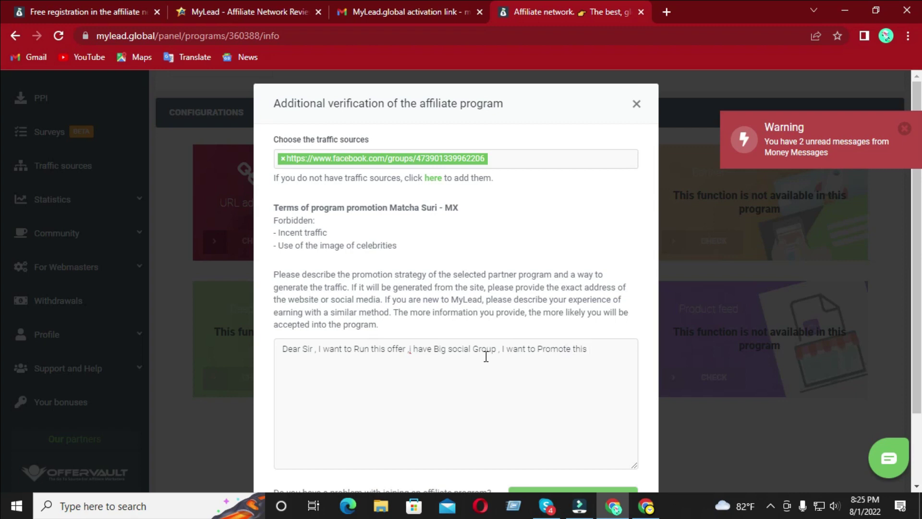
type(" offer")
key("BackSpace")
key("BackSpace")
type("h social media group and")
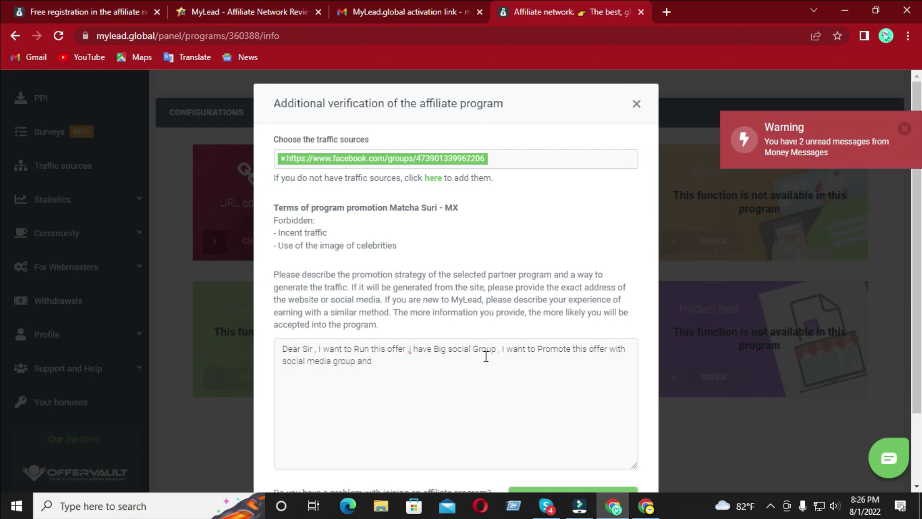
type(" social ")
type("poal")
type("ads ")
type(". Please Kindl")
type("y approv")
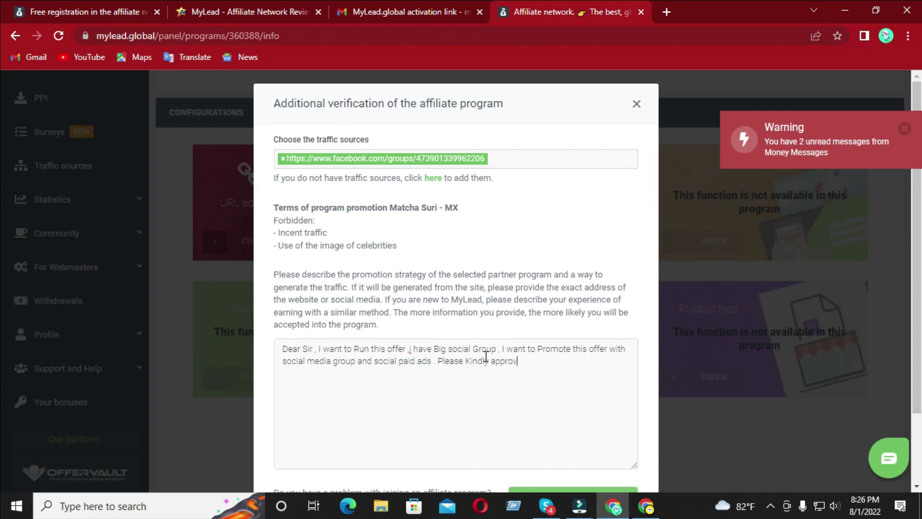
type("e my Offer And give m")
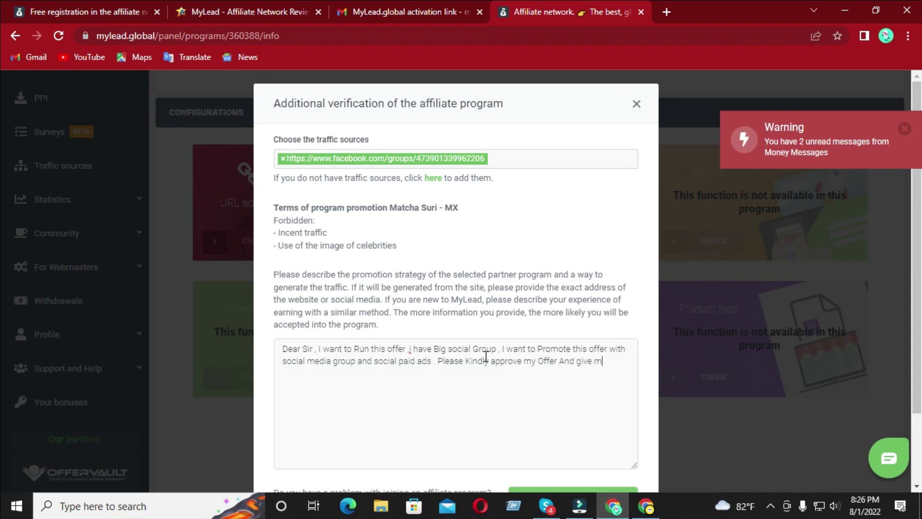
type("e chance to")
type("Best G")
type("egards")
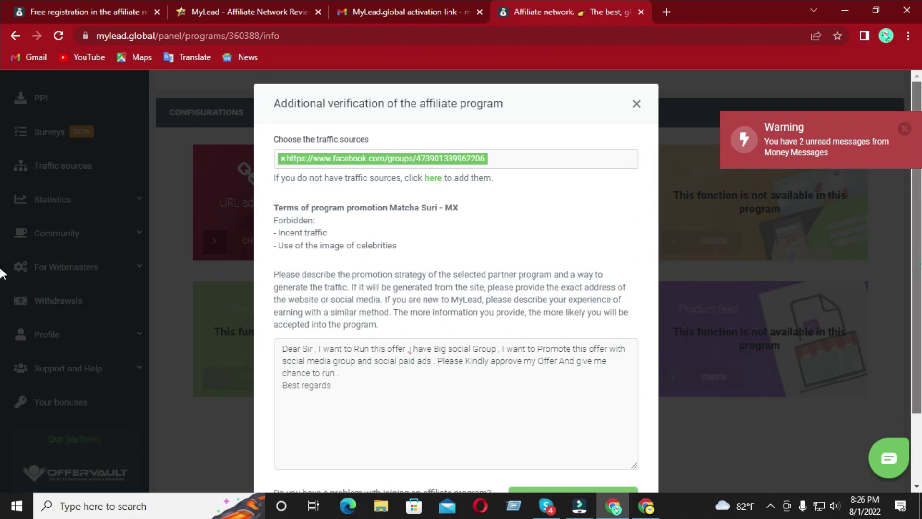
- Accept the program terms and submit the Matcha Suri - MX application
scroll(801, 407, "down", 1)
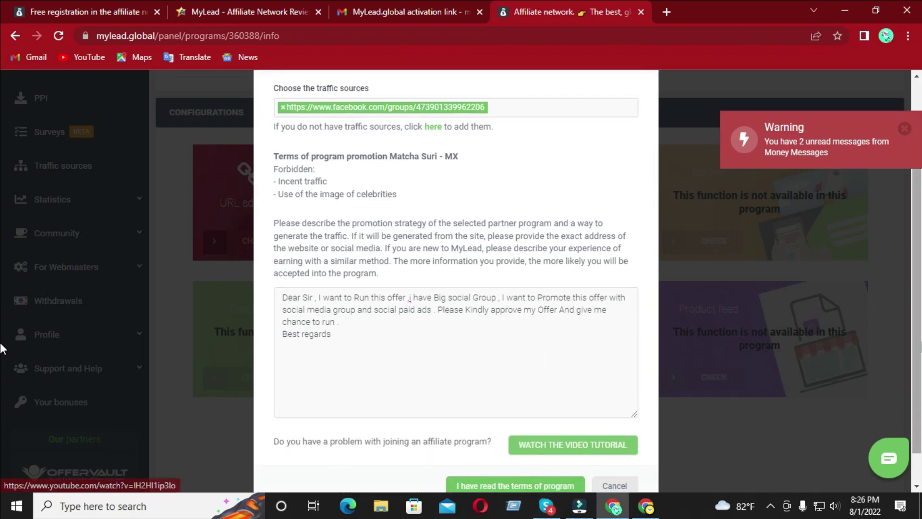
scroll(533, 459, "down", 1)
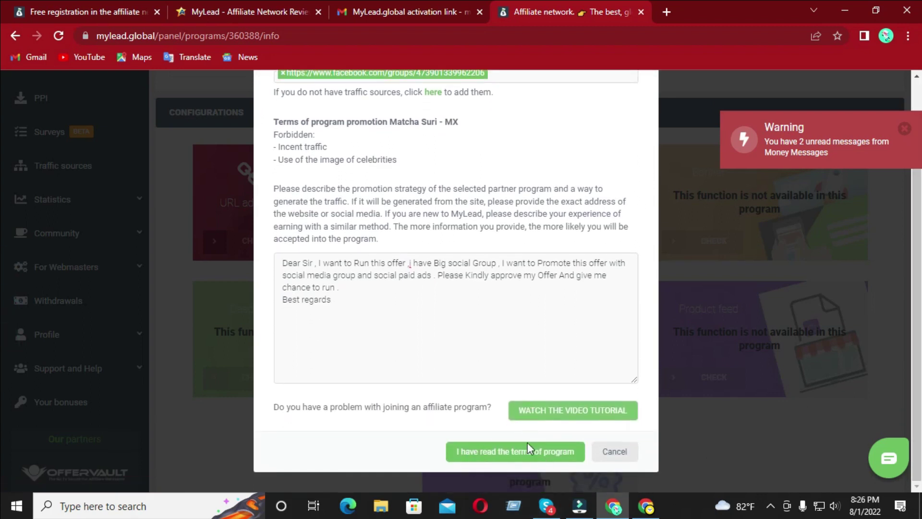
left_click(263, 407)
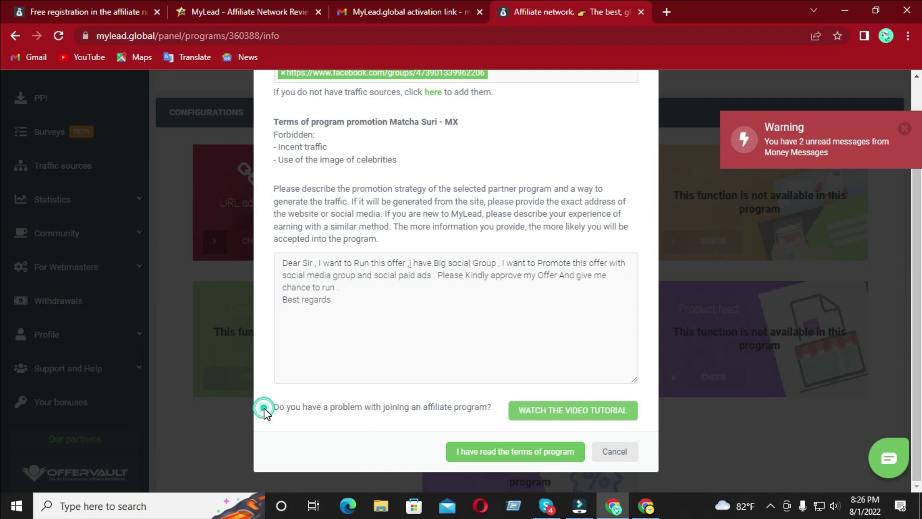
left_click(463, 451)
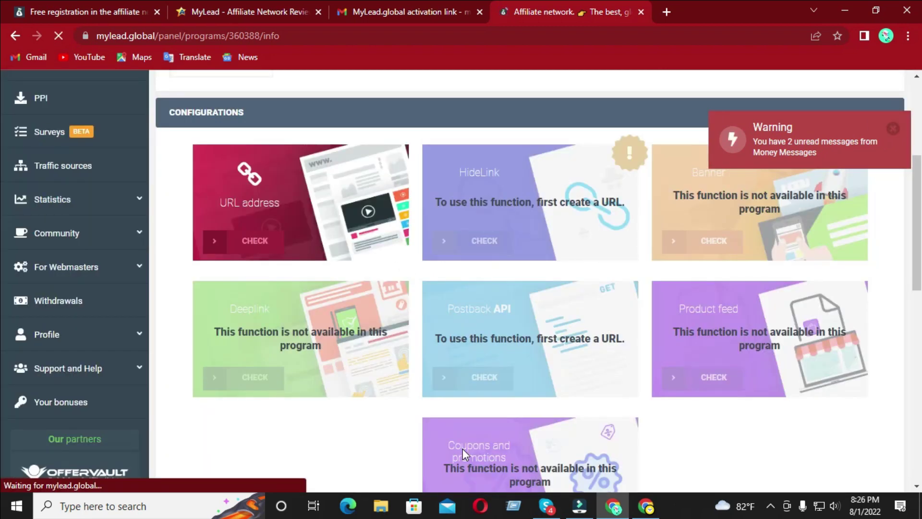
- Confirm the application awaits Support approval, open the Money Messages chat, then return Home
scroll(462, 288, "down", 5)
scroll(2, 253, "up", 3)
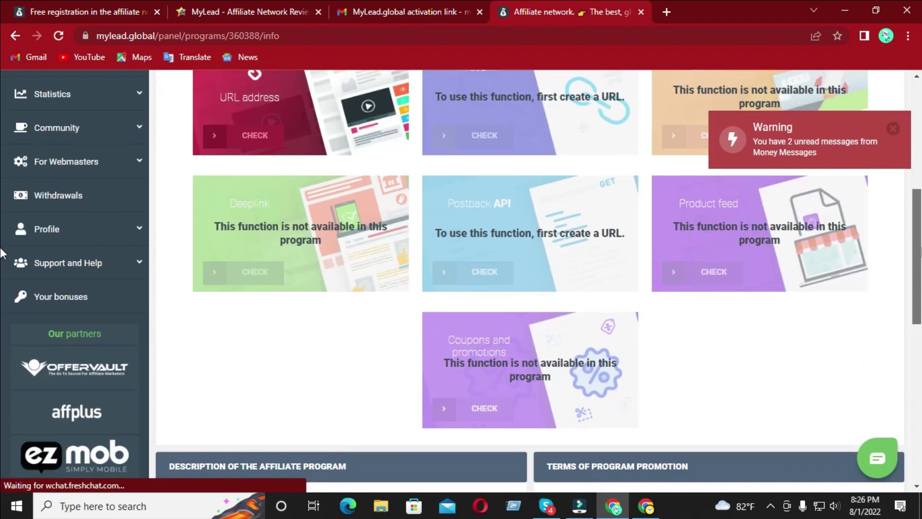
scroll(457, 321, "up", 5)
left_click(285, 317)
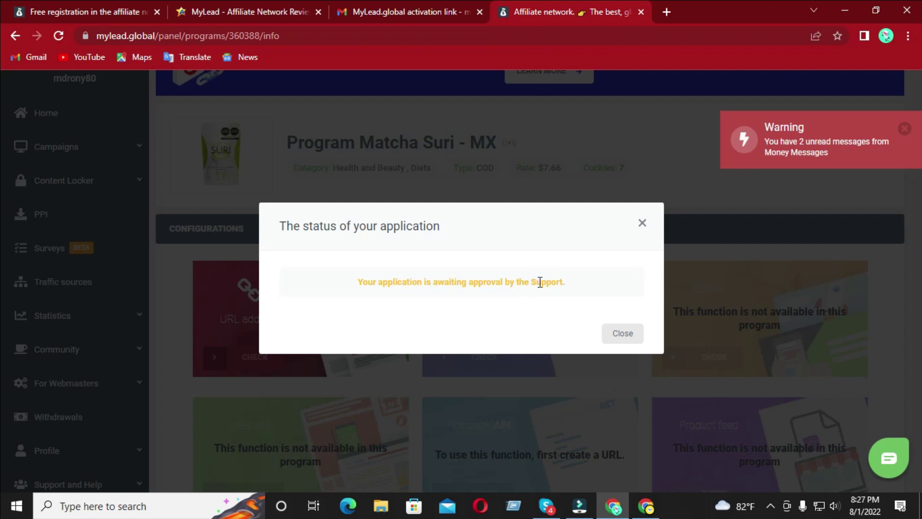
left_click(909, 135)
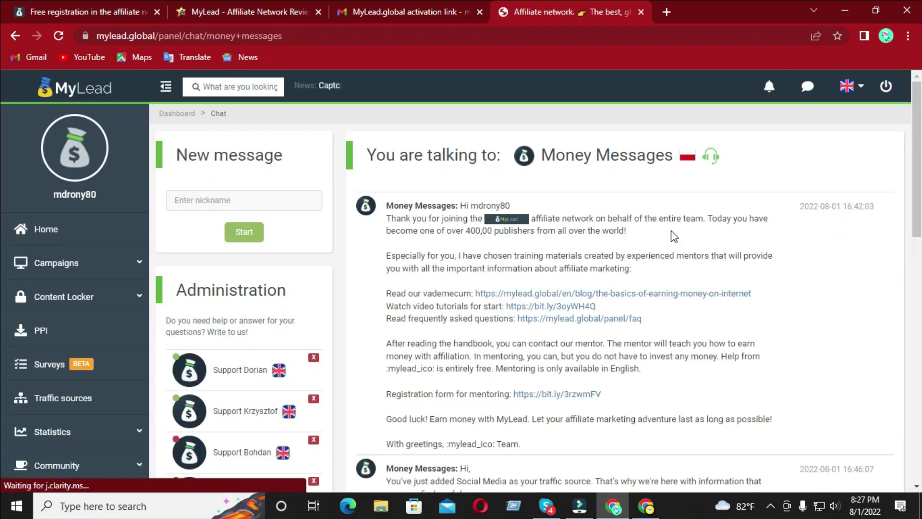
left_click(53, 229)
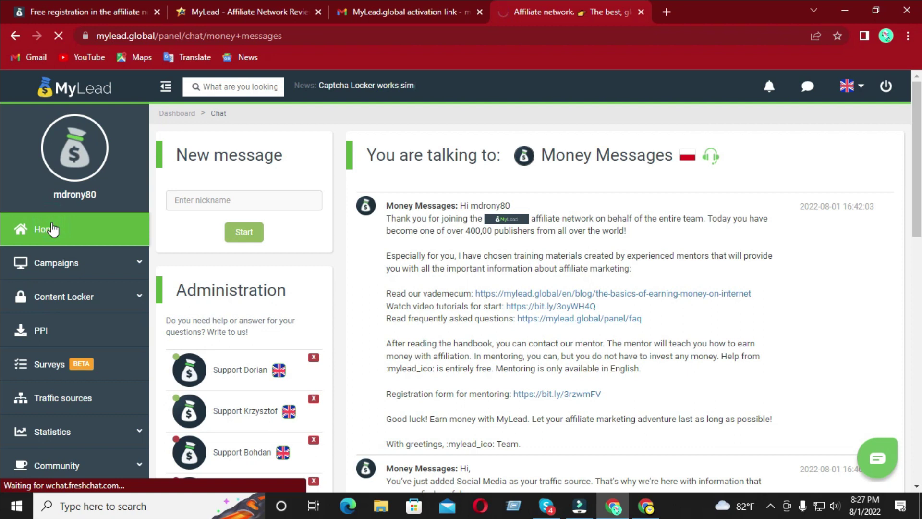